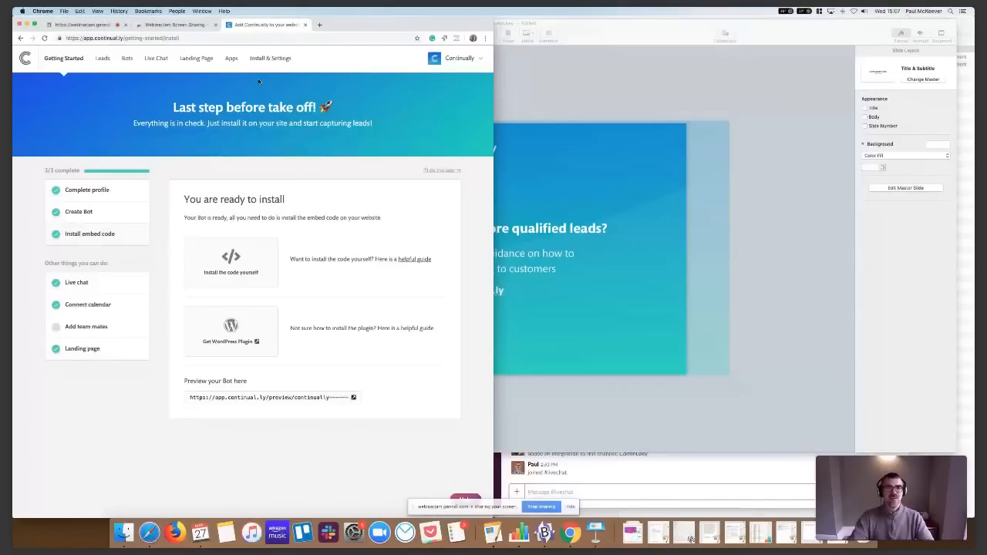
click(432, 58)
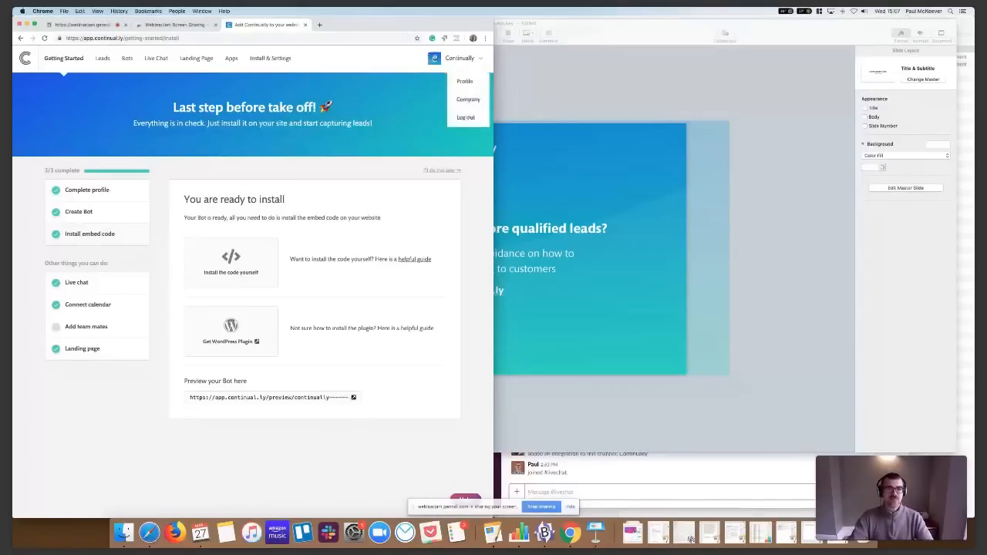
click(413, 80)
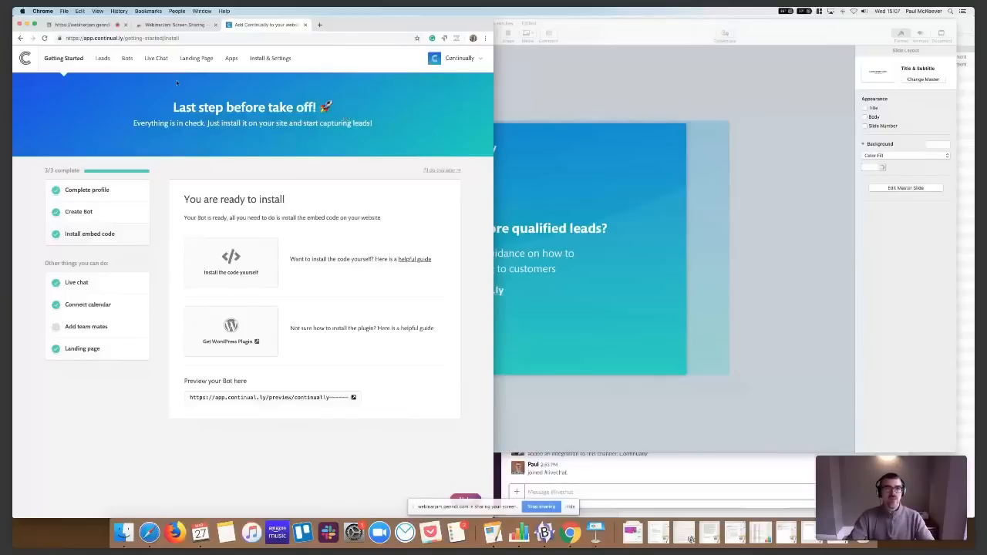
Open the appearance settings of the Request A Demo bot and widen the browser window to nearly the full screen
click(126, 59)
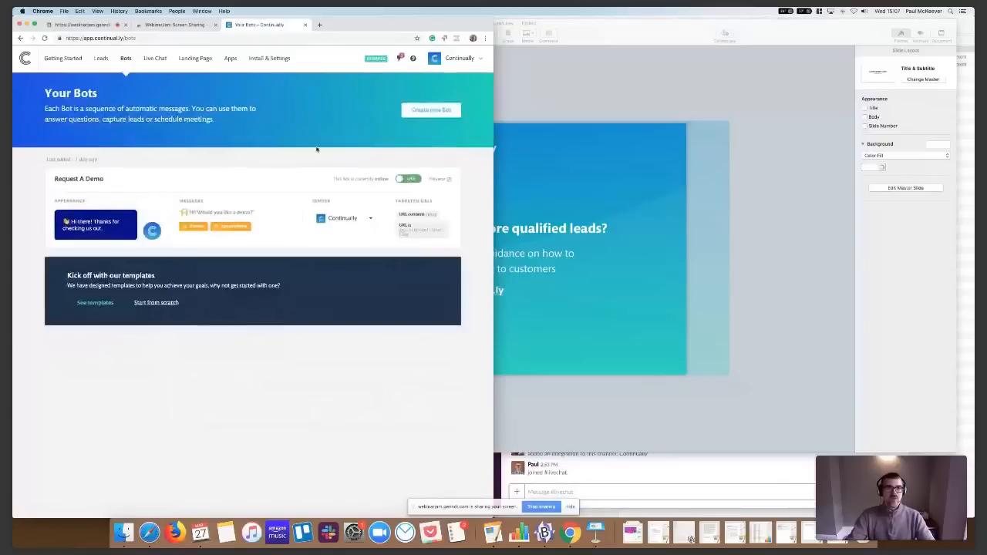
click(148, 214)
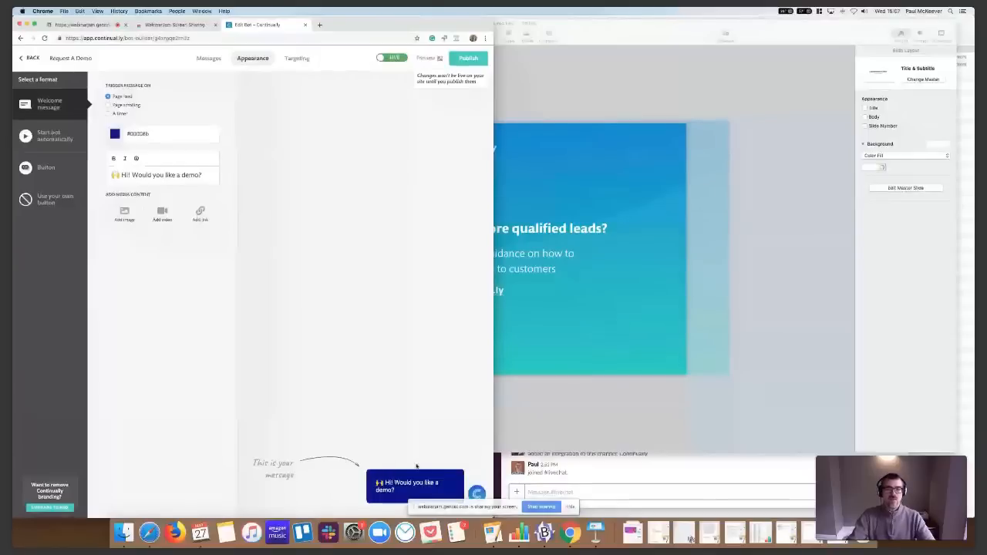
drag(492, 379, 957, 374)
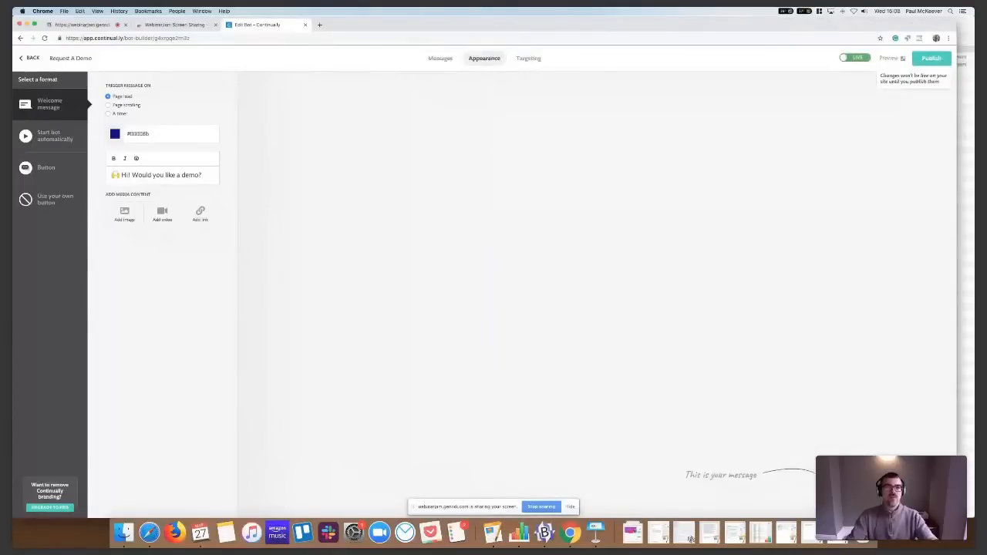
Change the welcome message text after the emoji to "Hi! Do you have any questions?"
double_click(184, 175)
drag(132, 174, 199, 175)
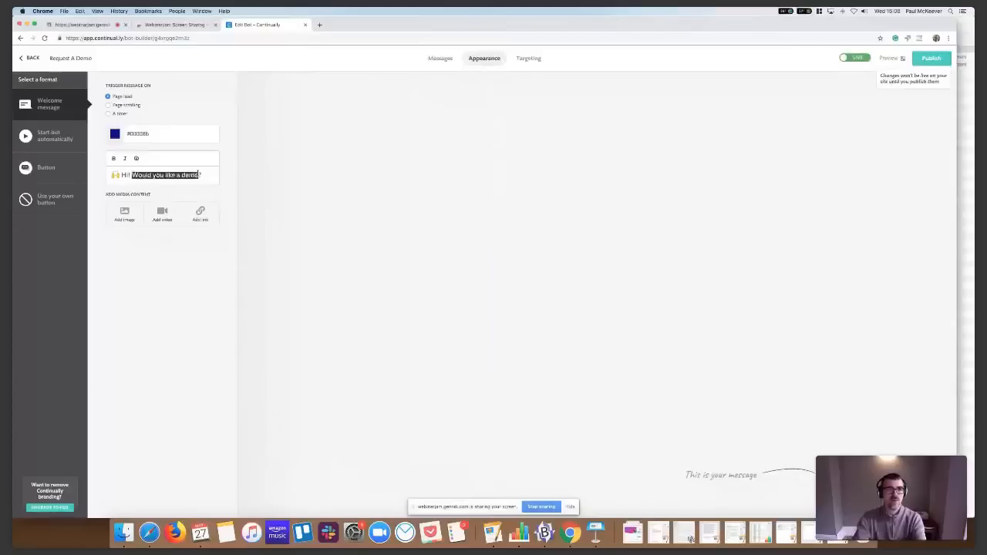
text(D)
text(o you have any qu)
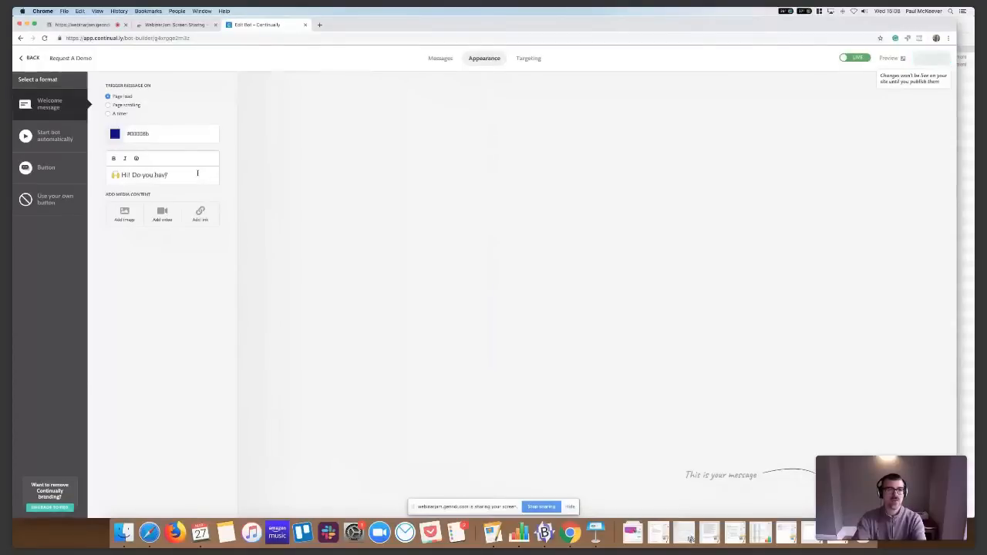
text(estions)
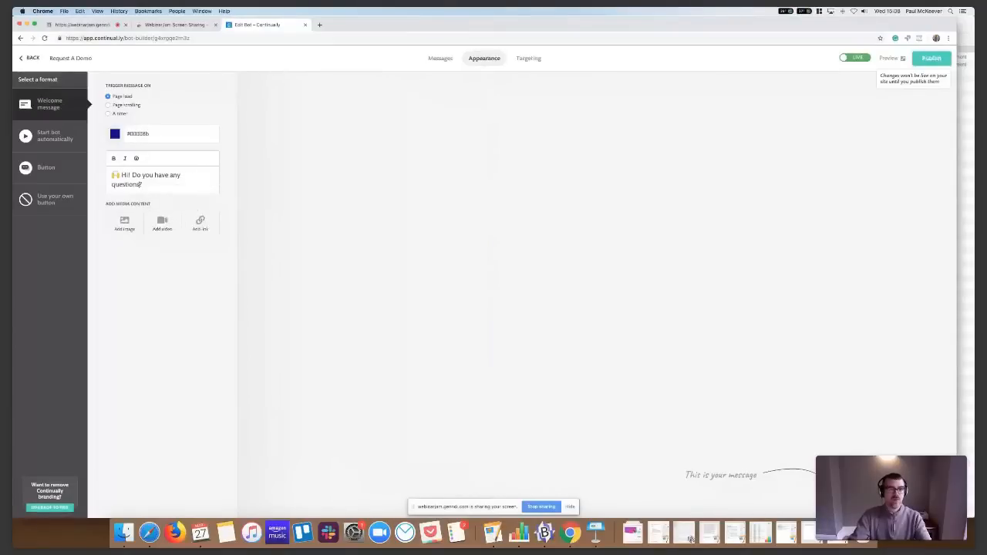
Try the image option for the welcome message's media content and switch it to a link
click(126, 225)
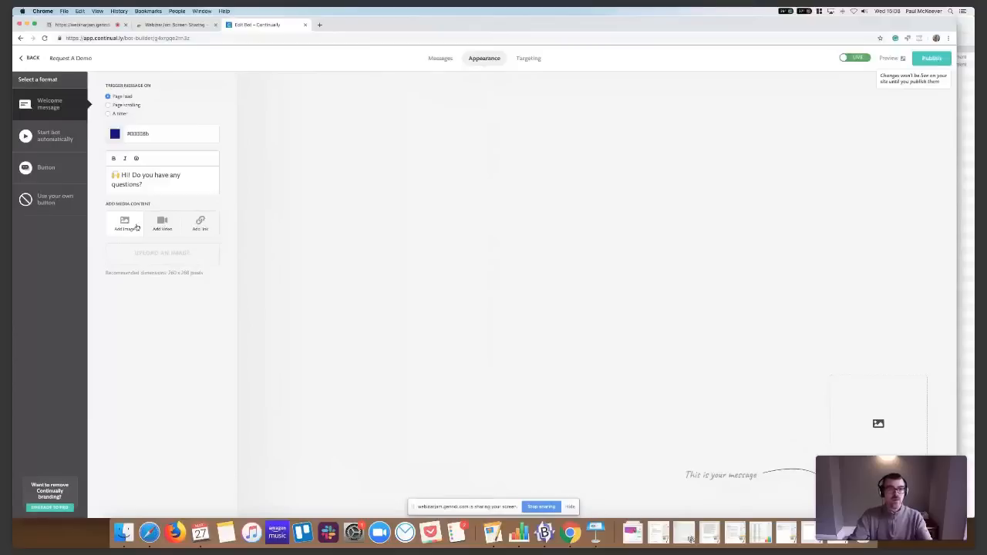
click(200, 226)
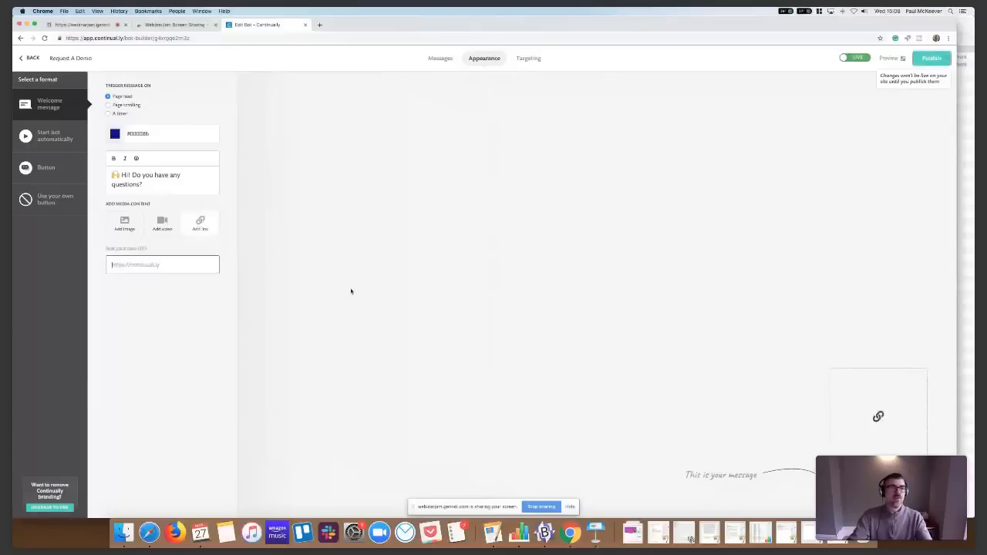
click(125, 239)
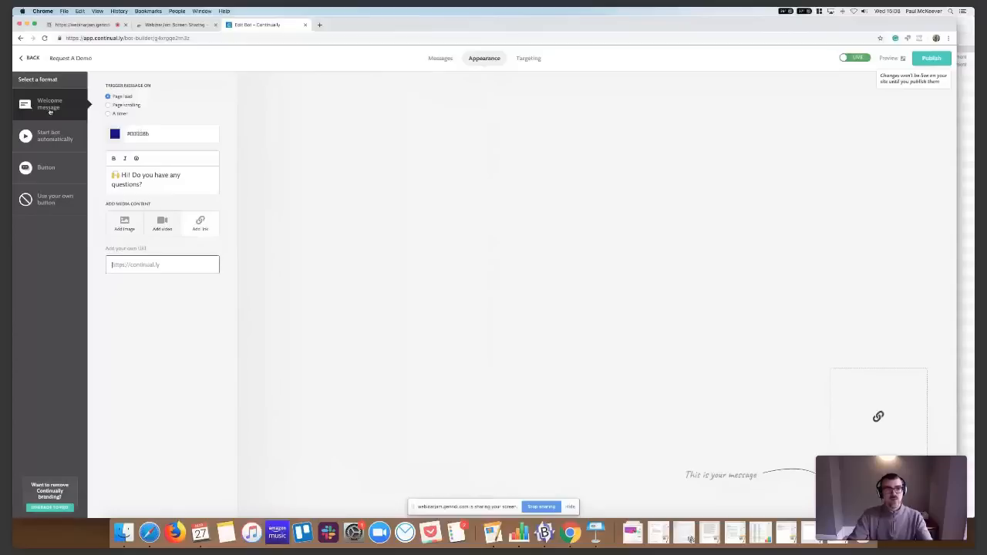
Look at the Button and Use your own button formats and return to the Welcome message format
click(47, 164)
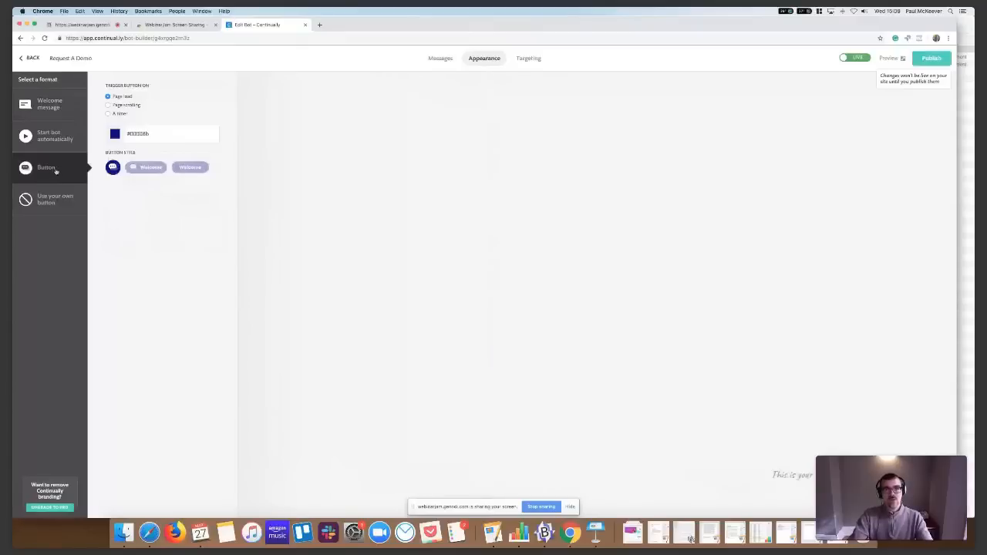
click(55, 200)
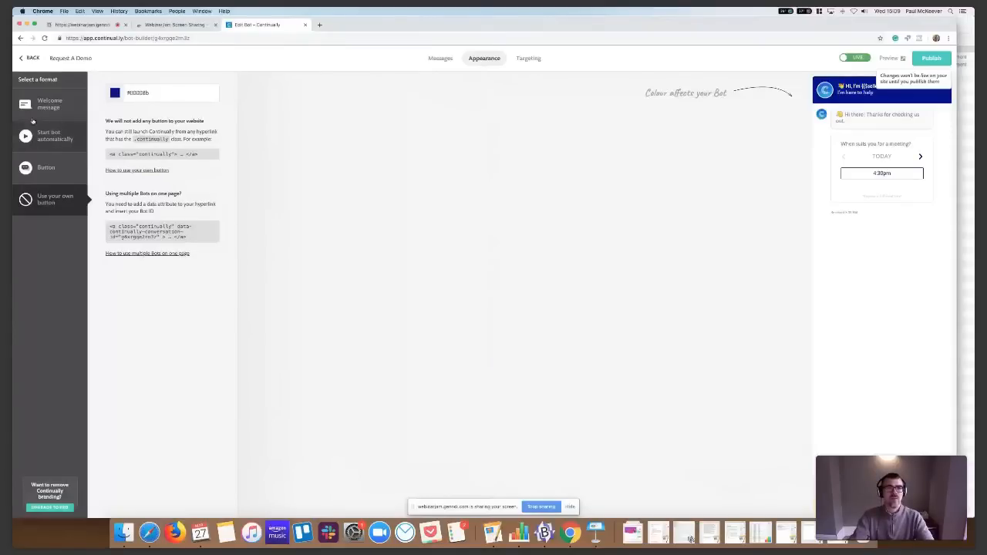
click(41, 108)
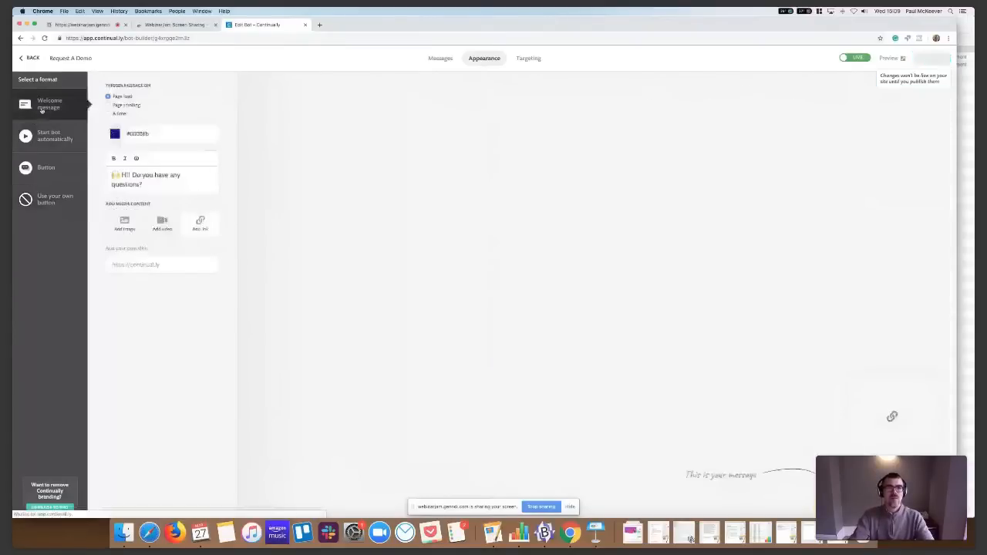
Change the text of the bot flow's opening message to "Hey! What can I help you with?", save it and refresh the bot preview
click(447, 59)
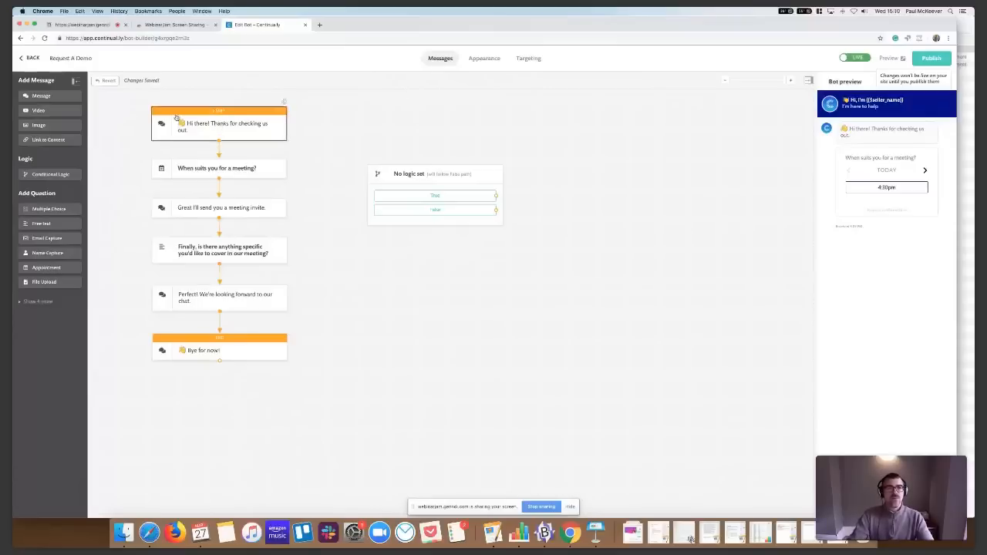
click(262, 135)
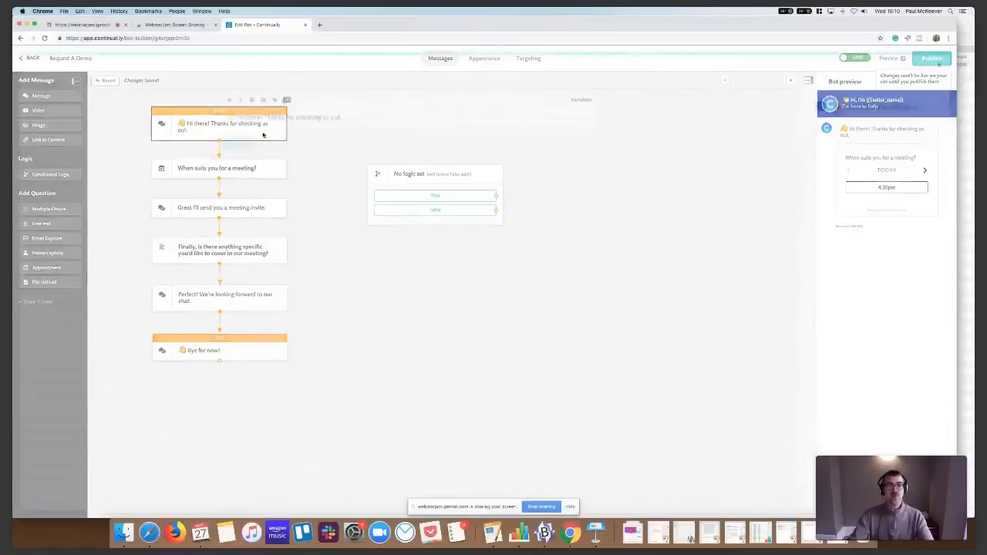
double_click(238, 116)
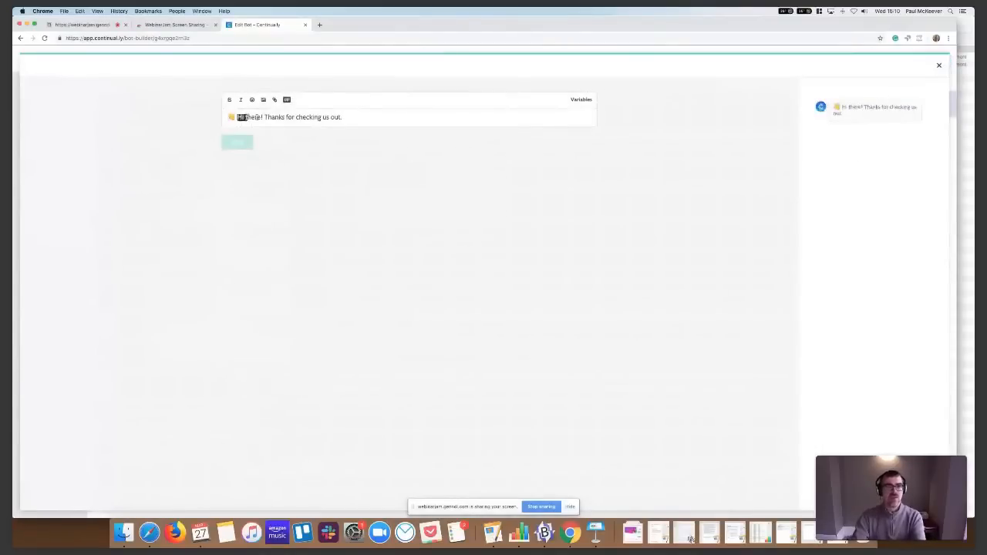
drag(257, 117, 262, 116)
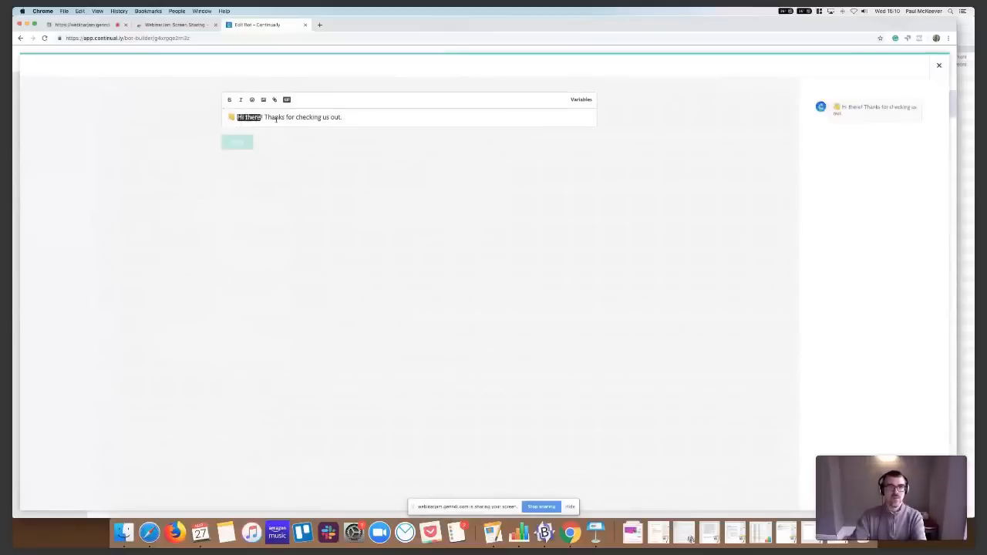
text(Hey)
key(super+shift+Right)
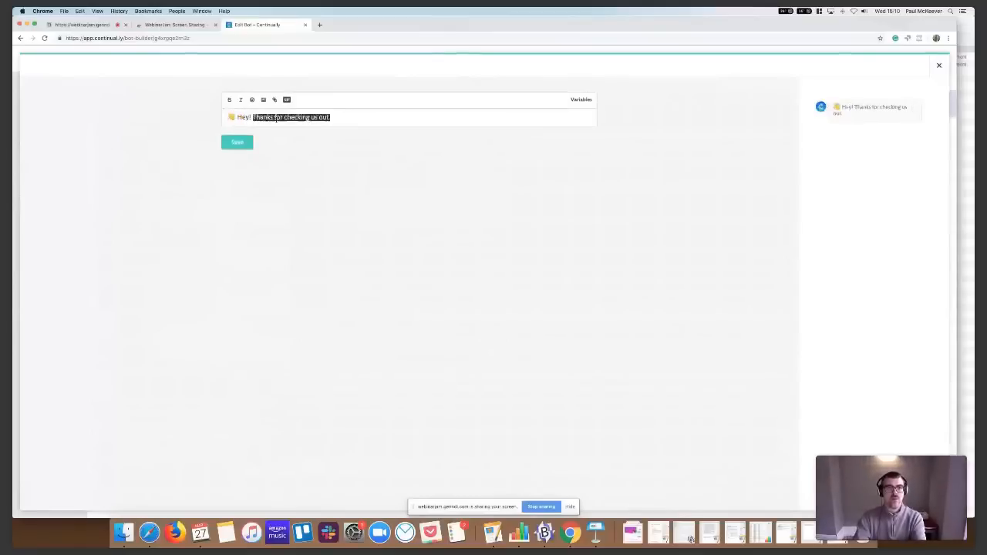
text(What)
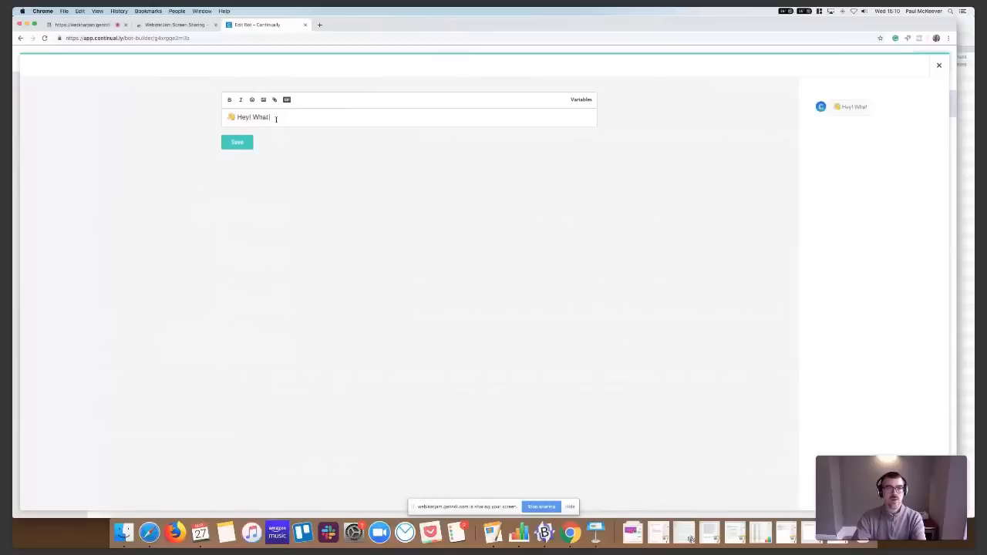
text( can I he)
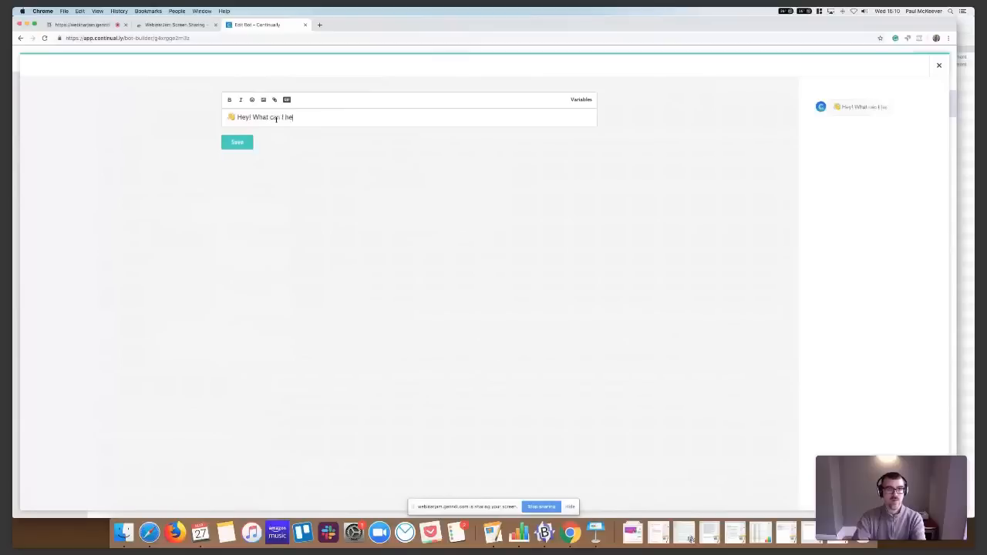
text(lp you with?)
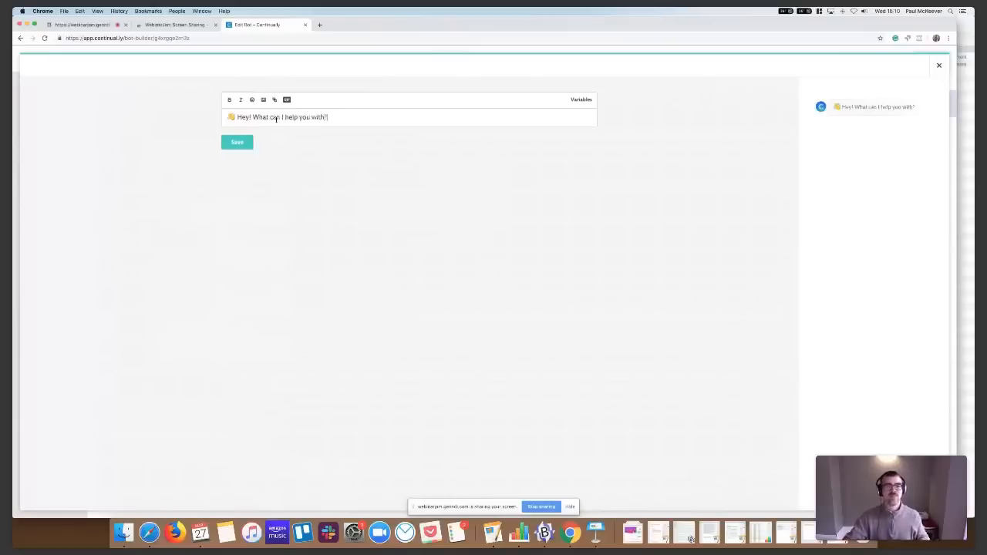
click(242, 143)
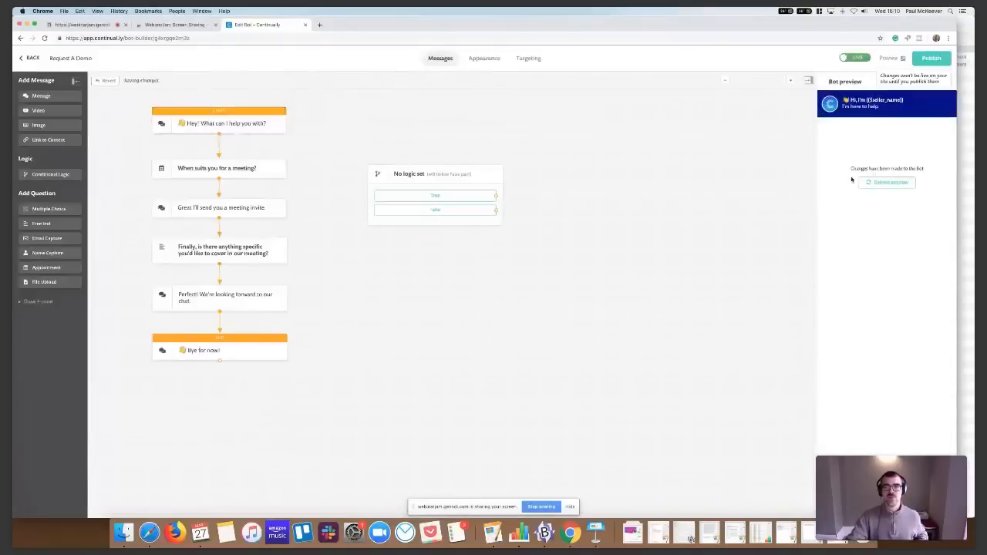
click(871, 182)
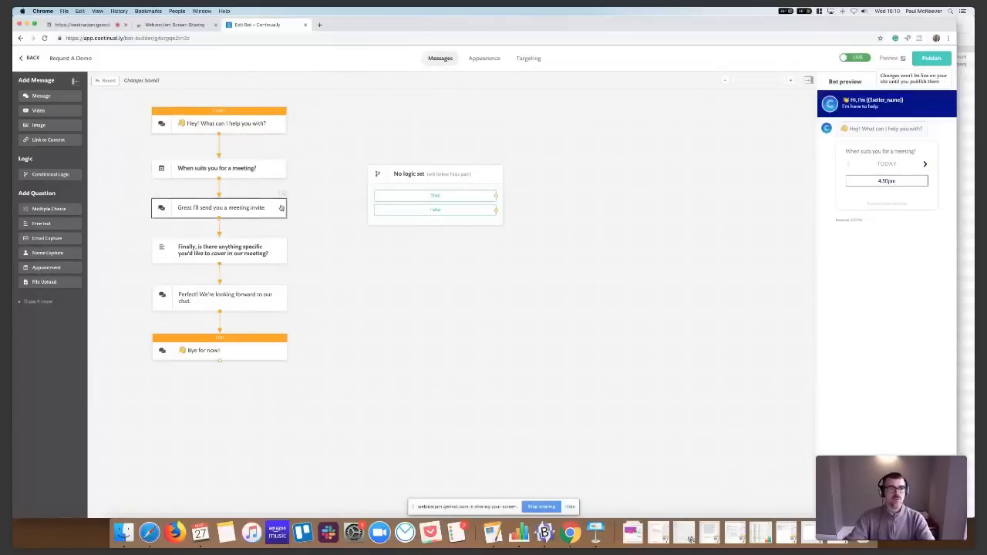
Add a multiple choice question beside the opening message and rearrange it so the empty logic block sits below it
drag(49, 209, 362, 129)
drag(489, 171, 481, 270)
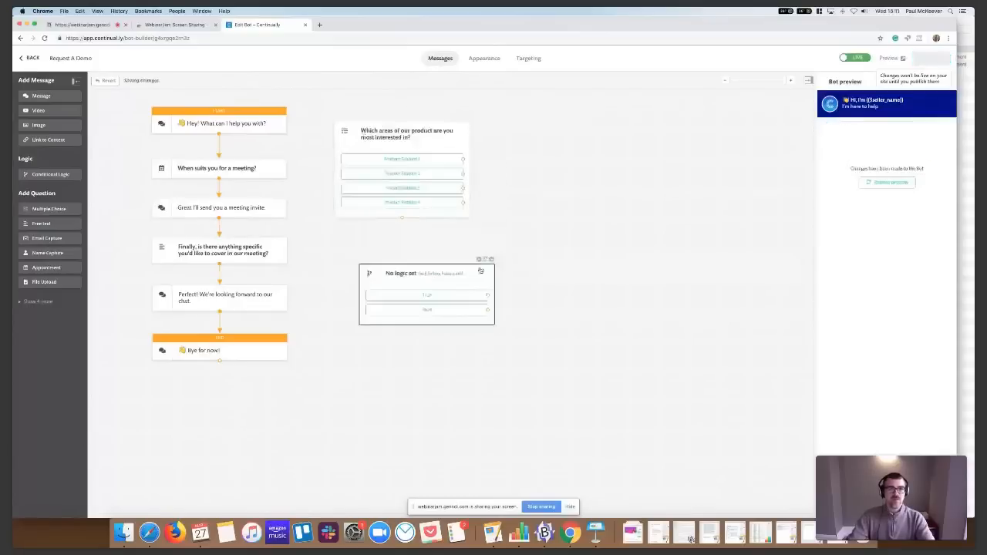
drag(347, 176, 371, 167)
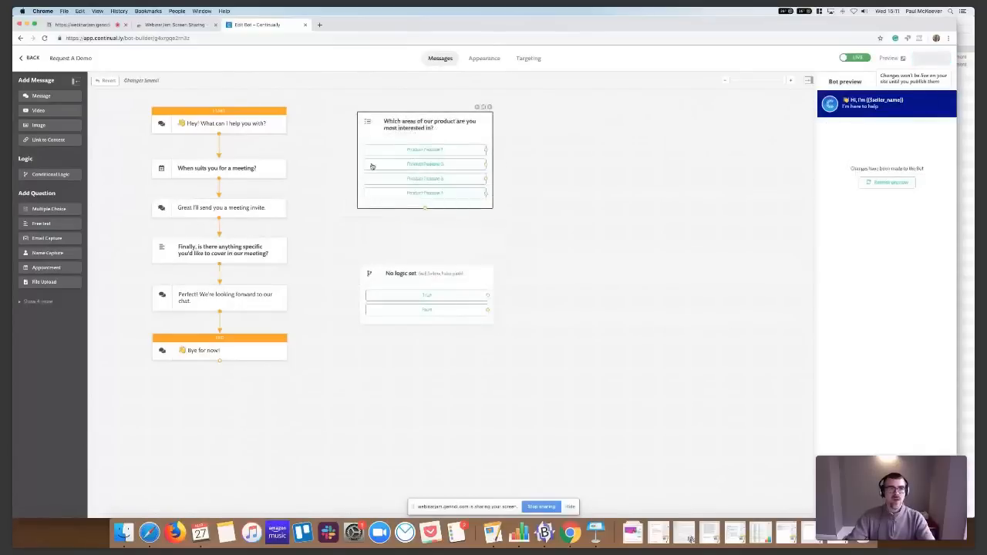
Disconnect the opening message from the meeting question and connect it to the new multiple choice question
click(219, 134)
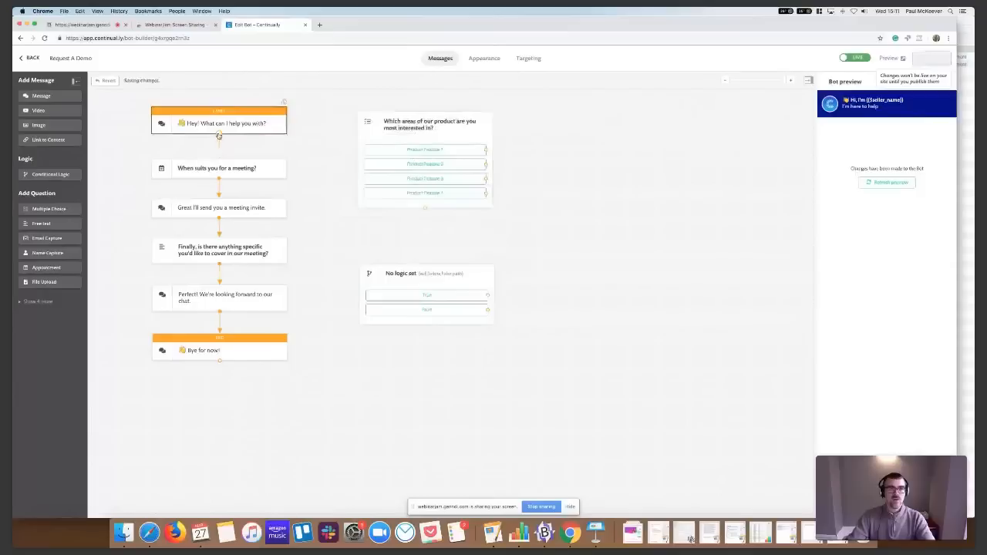
drag(220, 134, 425, 123)
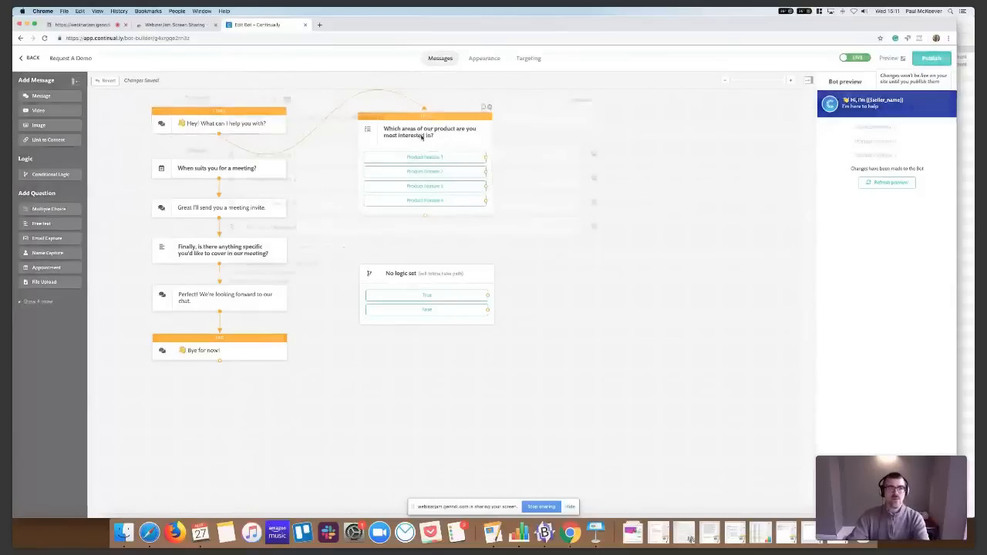
Open the multiple choice question for editing and set its first answer to "Software development"
click(422, 135)
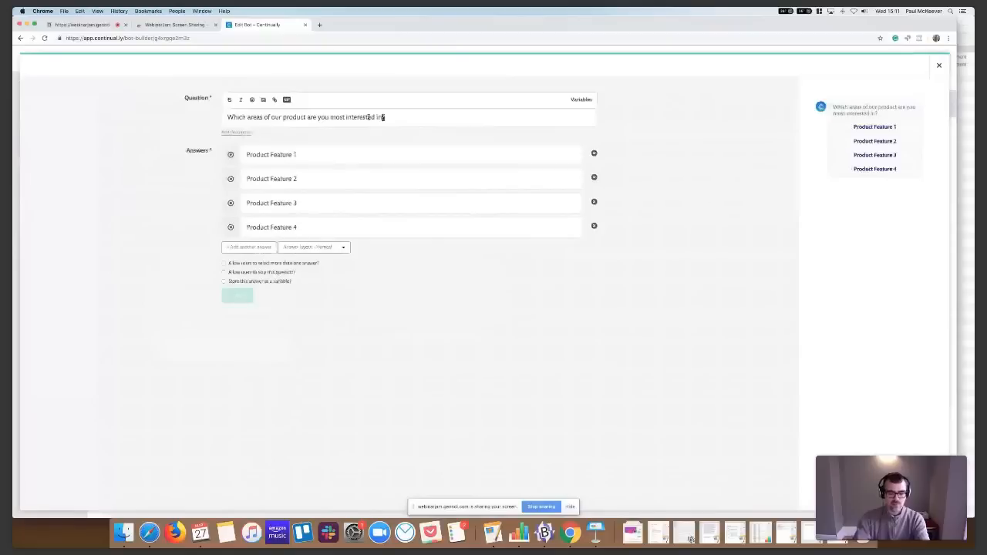
triple_click(383, 117)
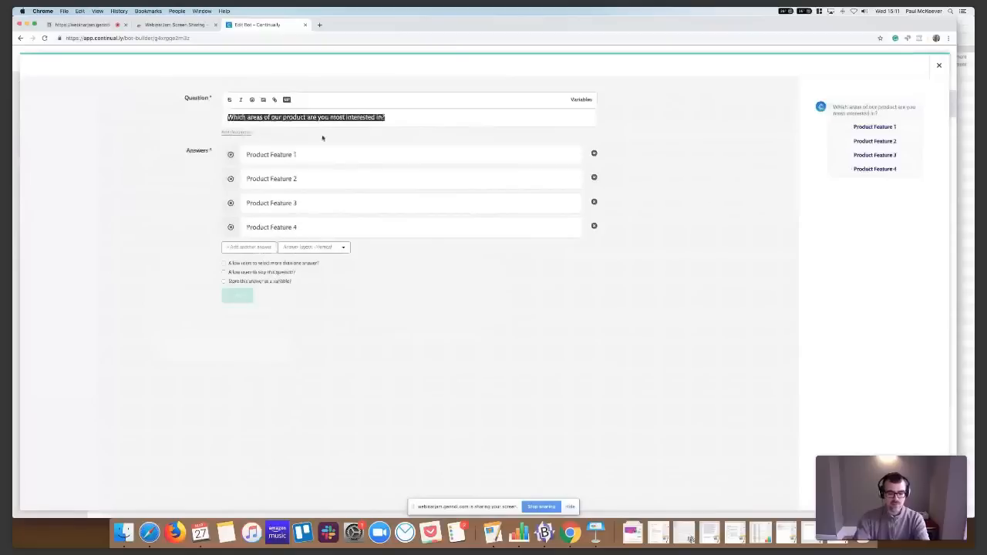
triple_click(286, 153)
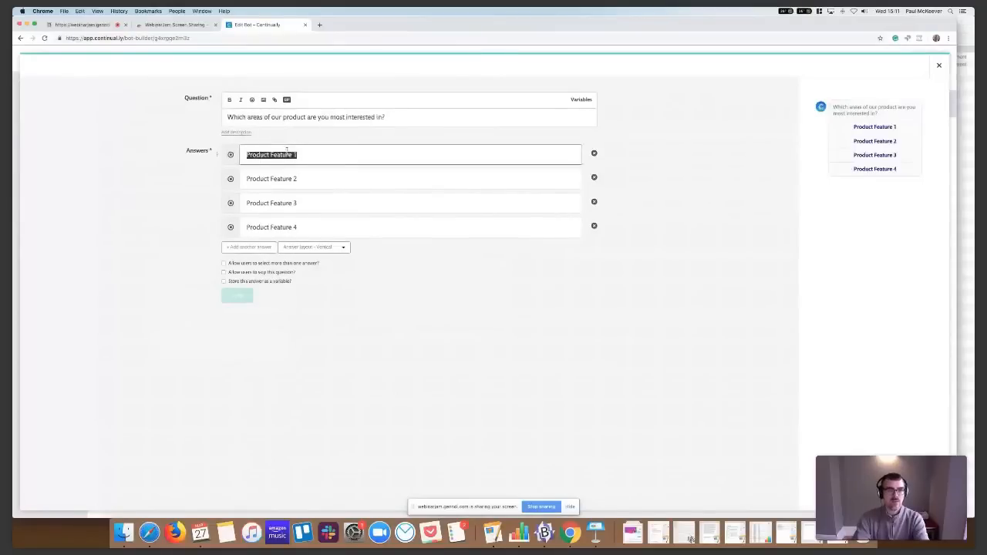
text(SOcia)
key(BackSpace)
key(BackSpace)
key(BackSpace)
key(BackSpace)
text(oftware development)
key(Tab)
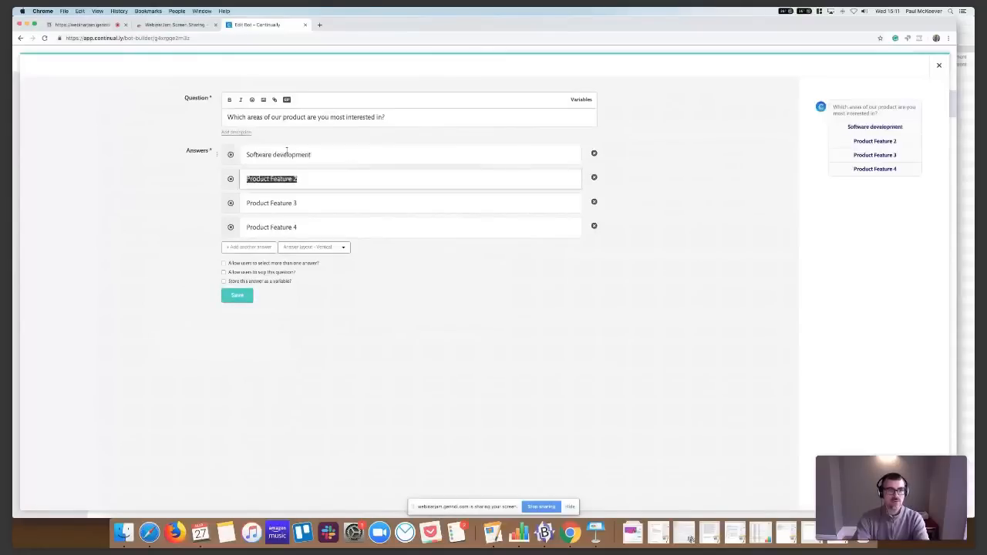
Set the second answer to "Bot development" and the third to "Digital marketing services"
text(Bot development)
key(Tab)
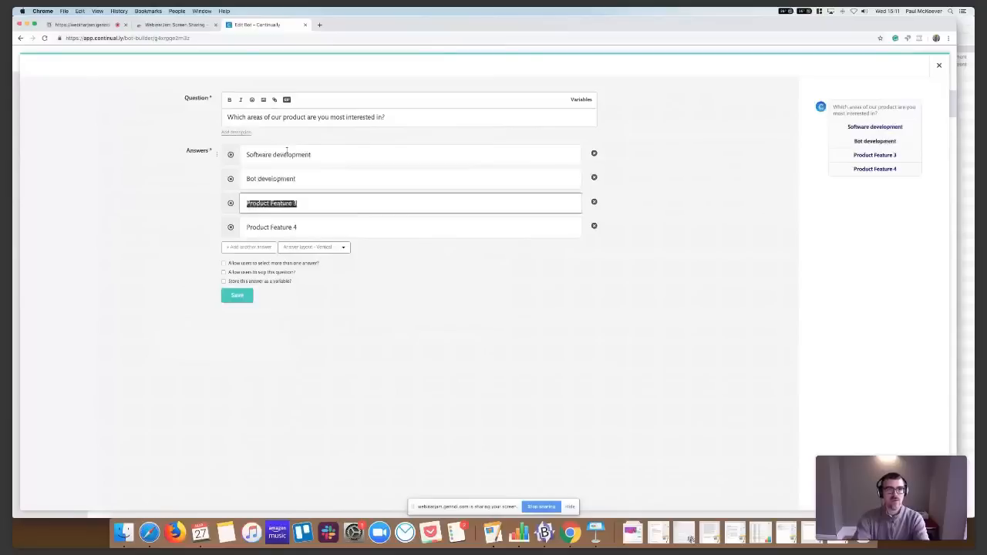
text(Digital mark)
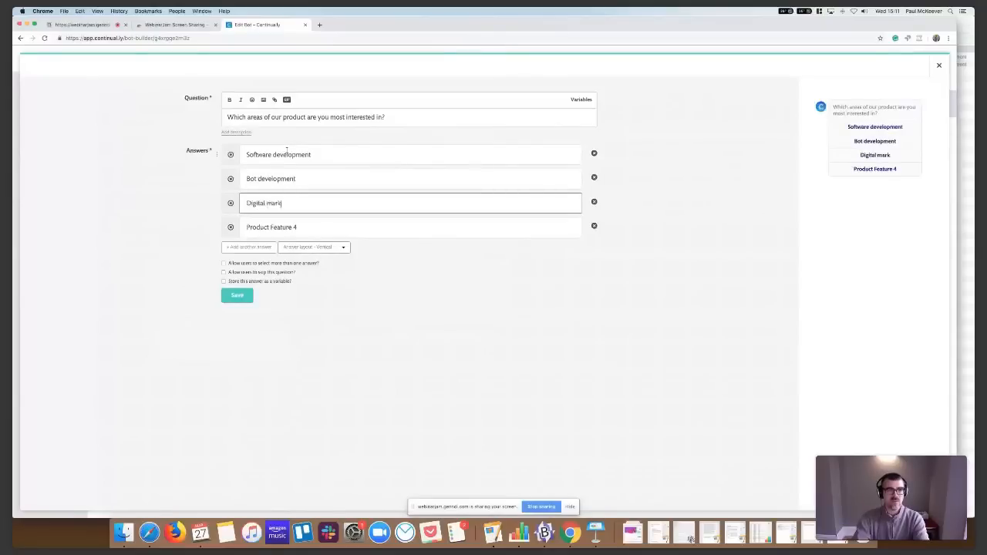
text(eting)
text( services)
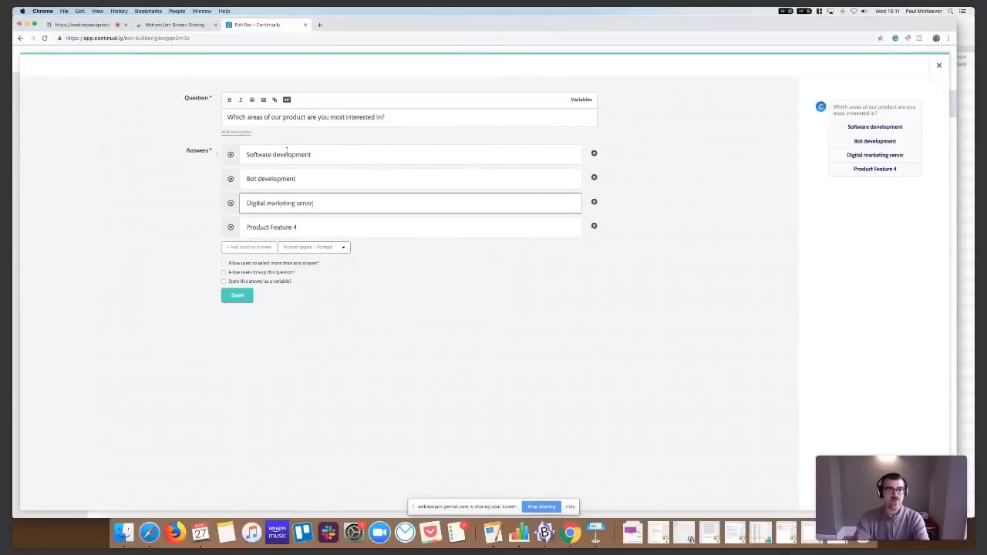
Remove the fourth answer, "Product Feature 4", and save the multiple choice question
key(Tab)
key(shift+Tab)
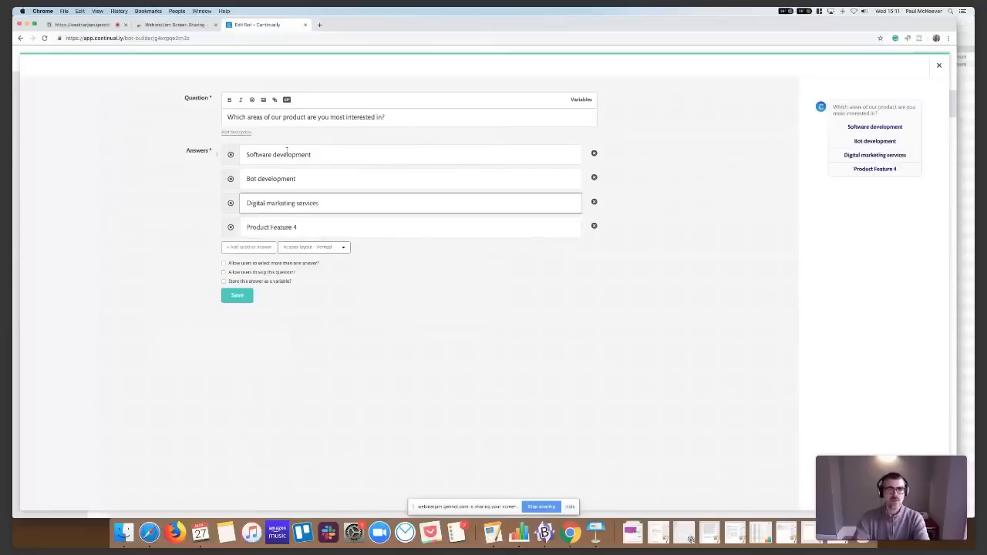
key(Tab)
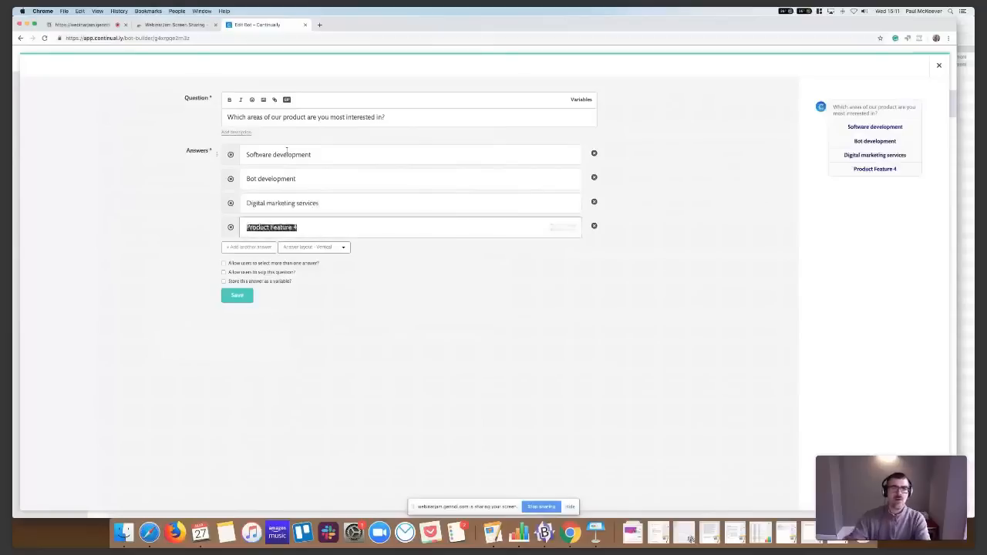
click(593, 226)
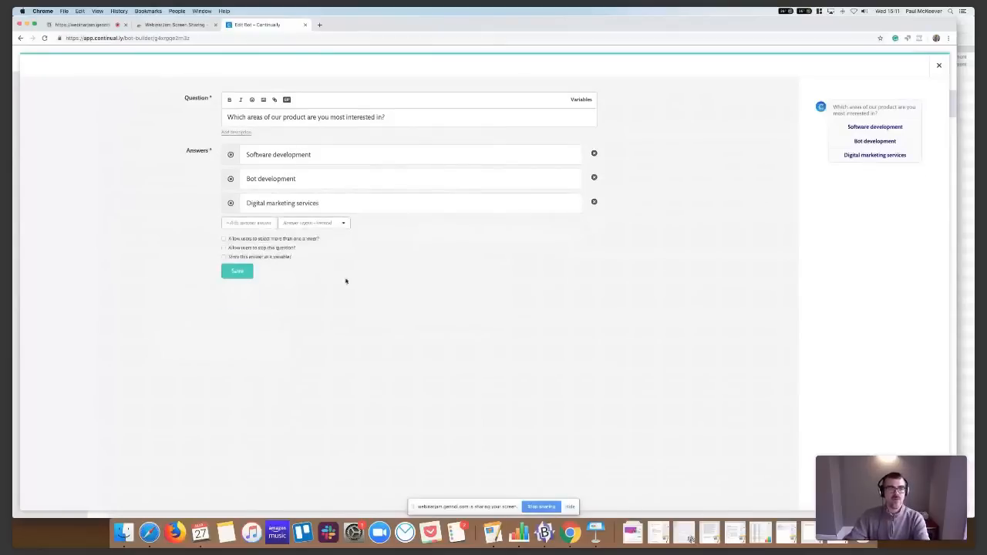
click(242, 269)
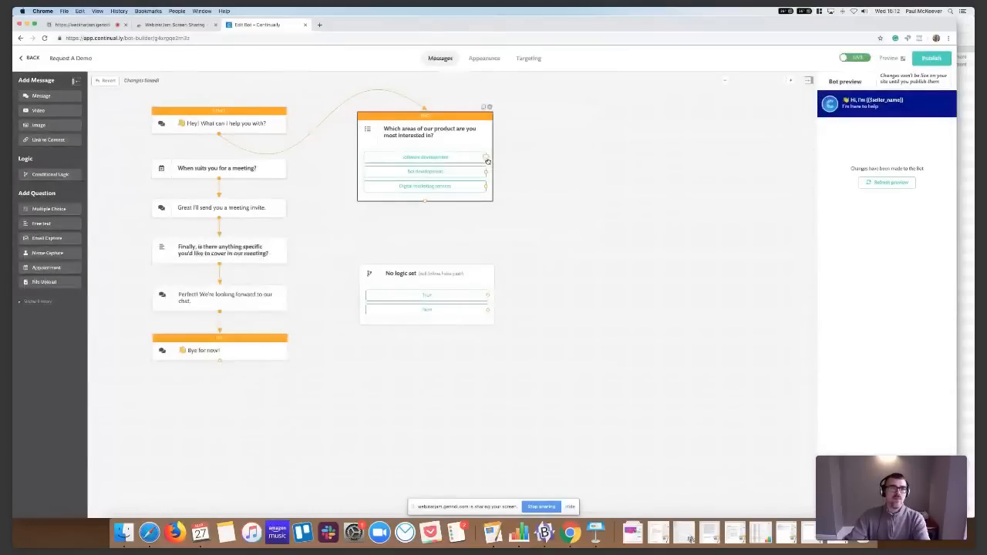
Disconnect the opening message from the multiple choice question and replace the meeting question below it with a name capture question
click(218, 135)
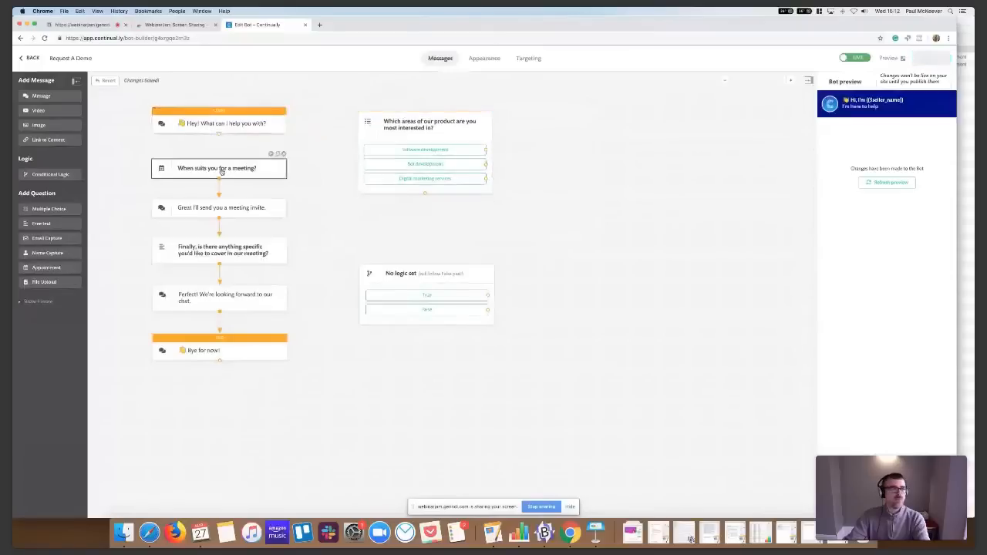
click(283, 154)
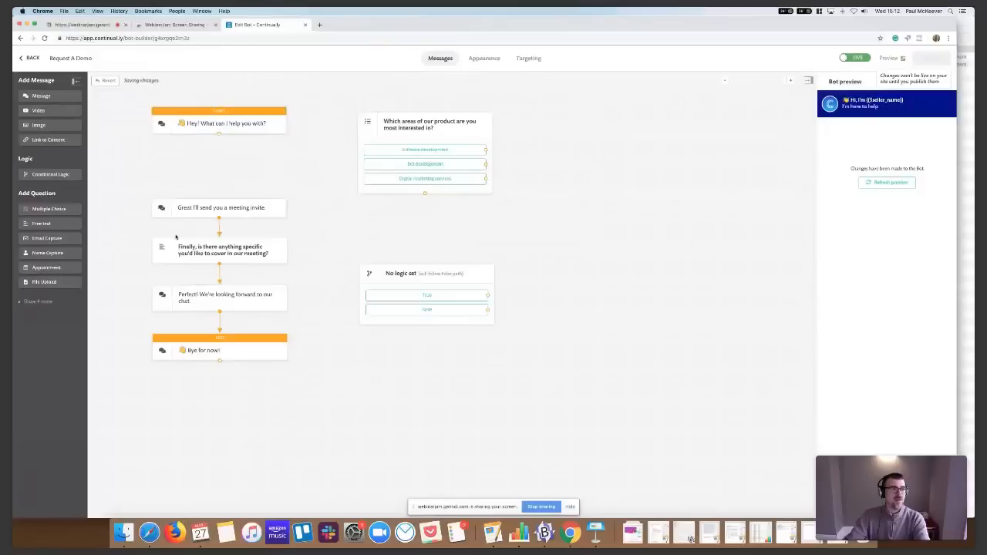
drag(57, 252, 225, 165)
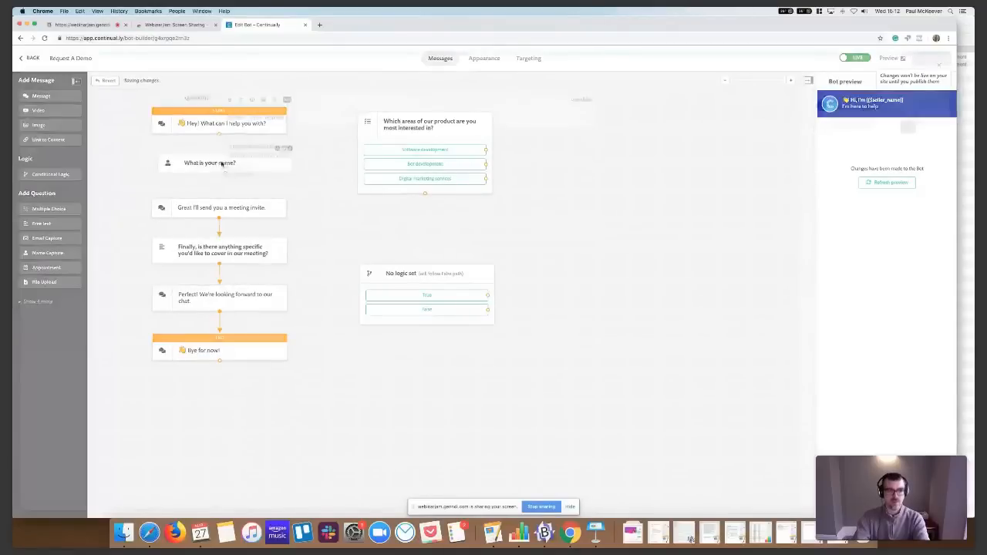
Reword the name capture question to "What's your name?" and save it without storing the answer as a variable
click(223, 164)
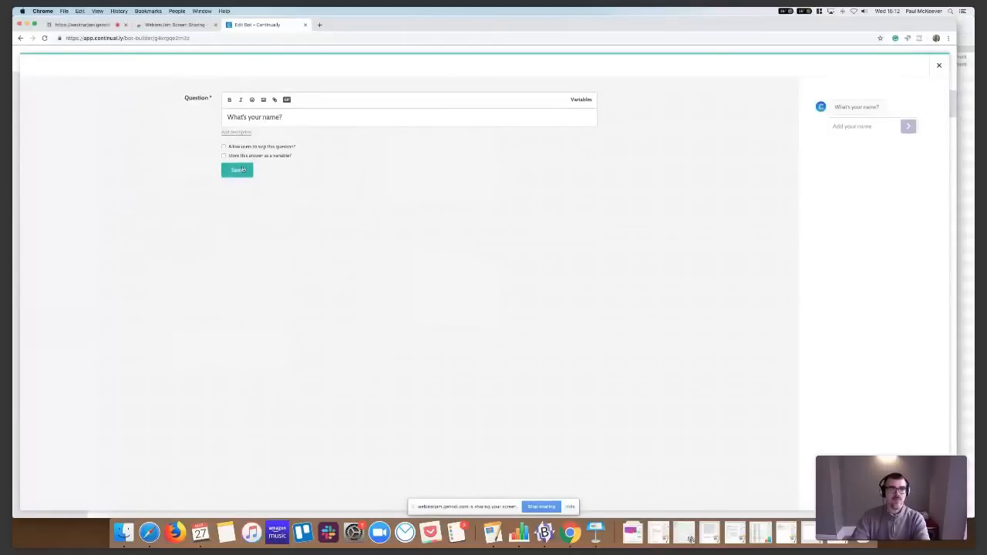
click(242, 156)
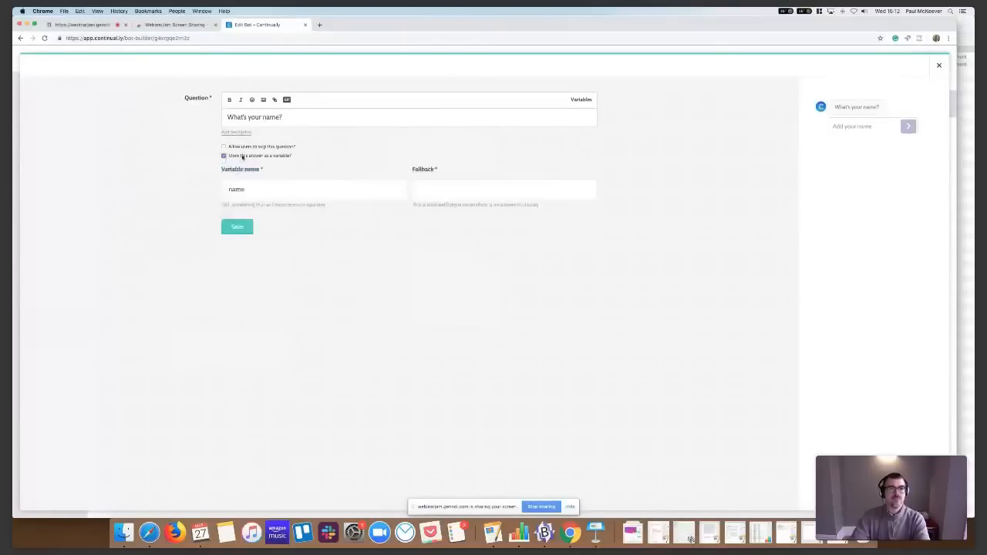
click(242, 156)
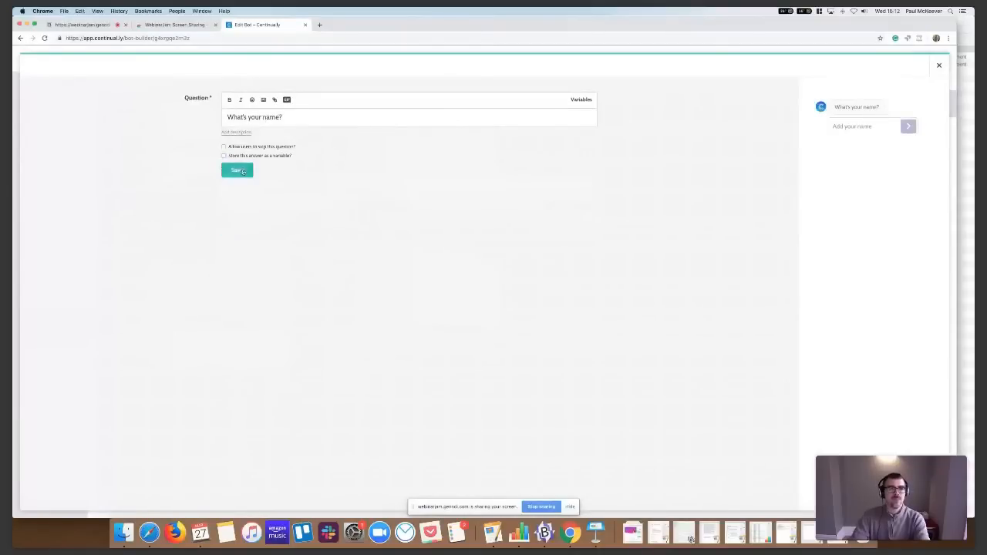
click(242, 171)
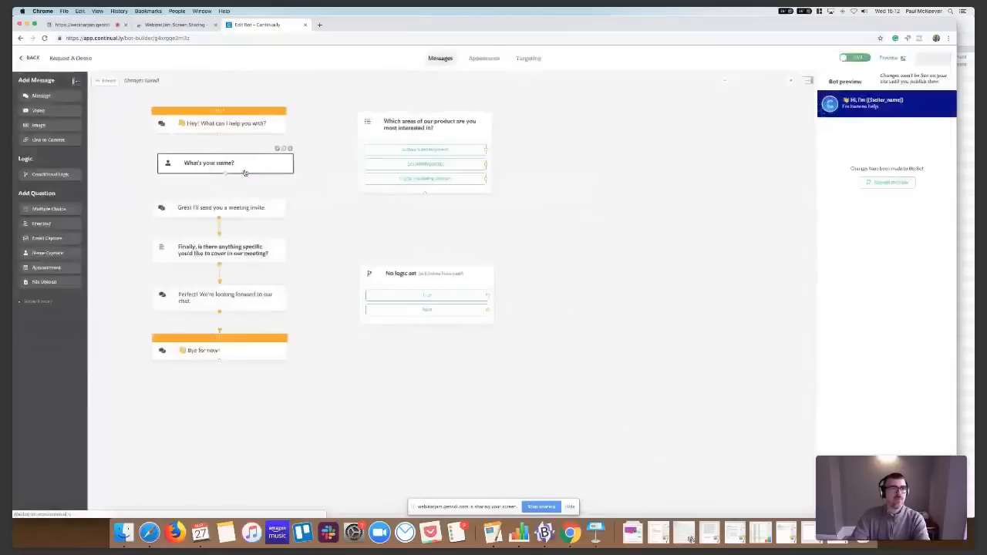
click(205, 212)
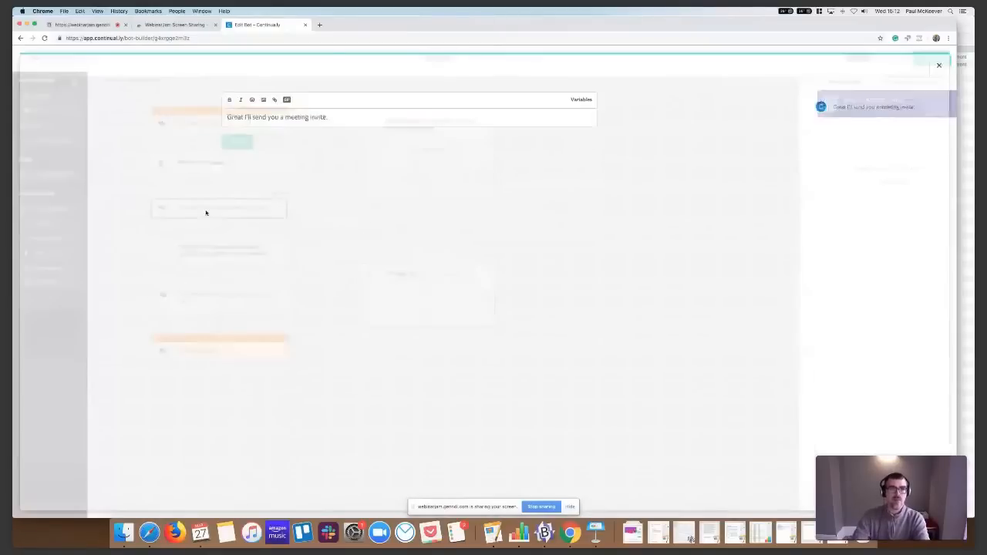
text(Hey)
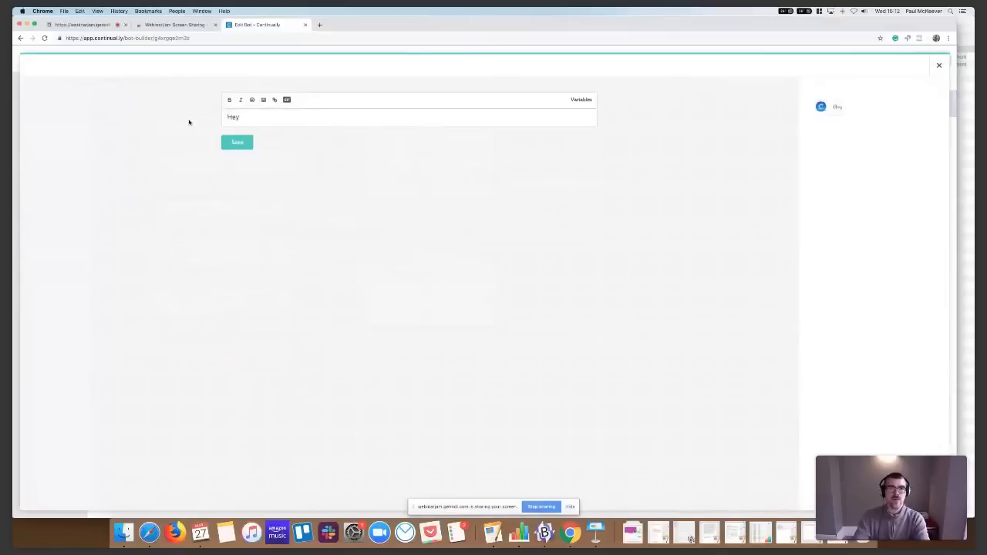
click(585, 101)
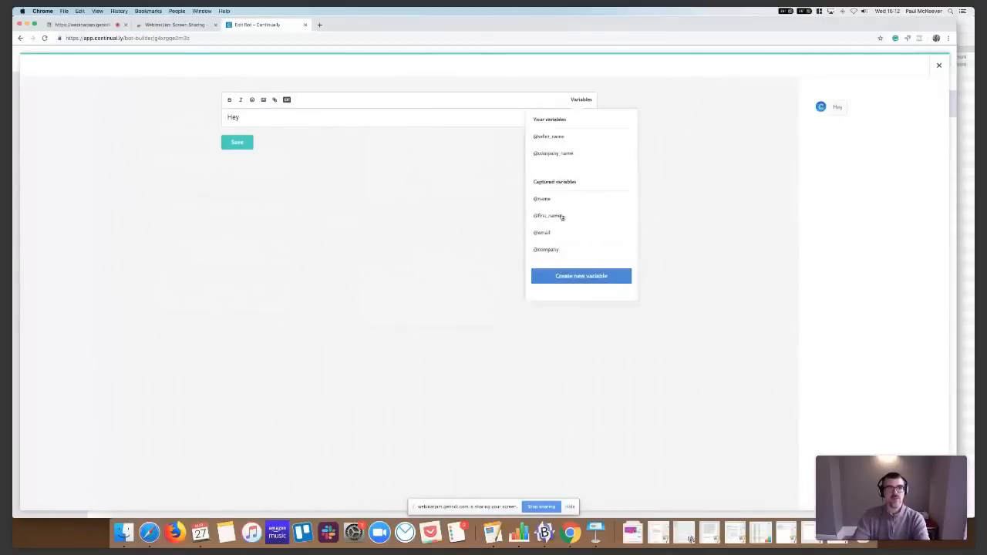
click(556, 218)
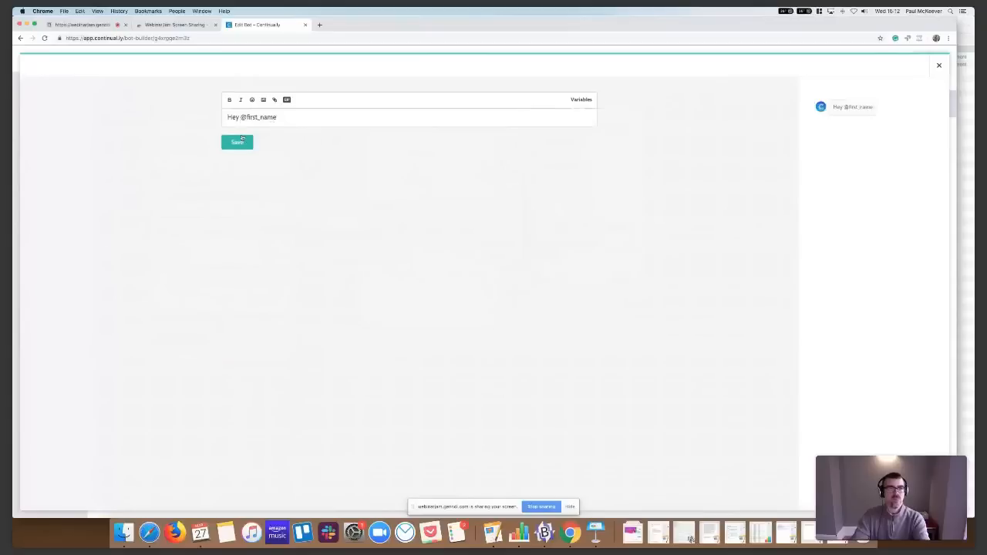
click(237, 143)
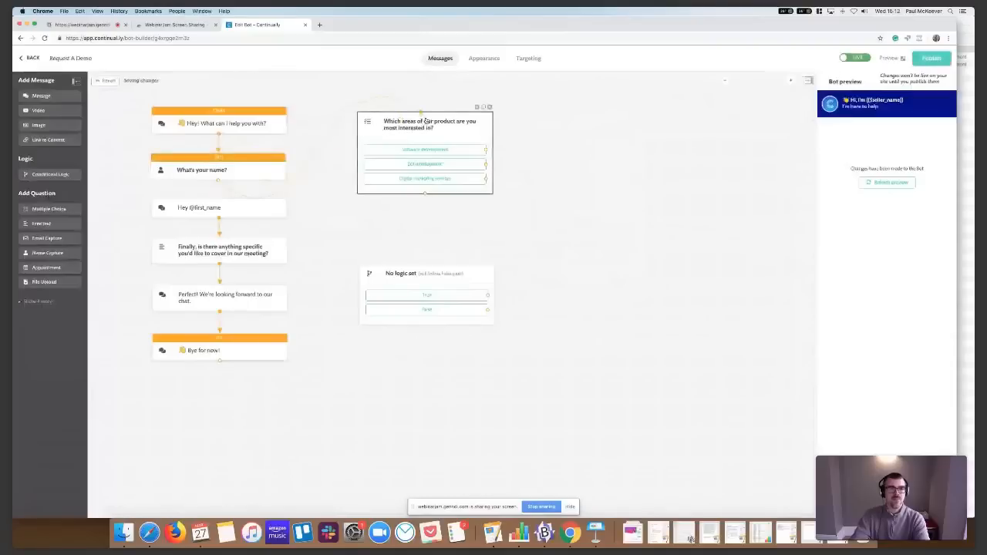
Link the opening message, name question, greeting and multiple choice question in sequence, and delete the "Finally, is there anything specific" question
drag(425, 201, 390, 202)
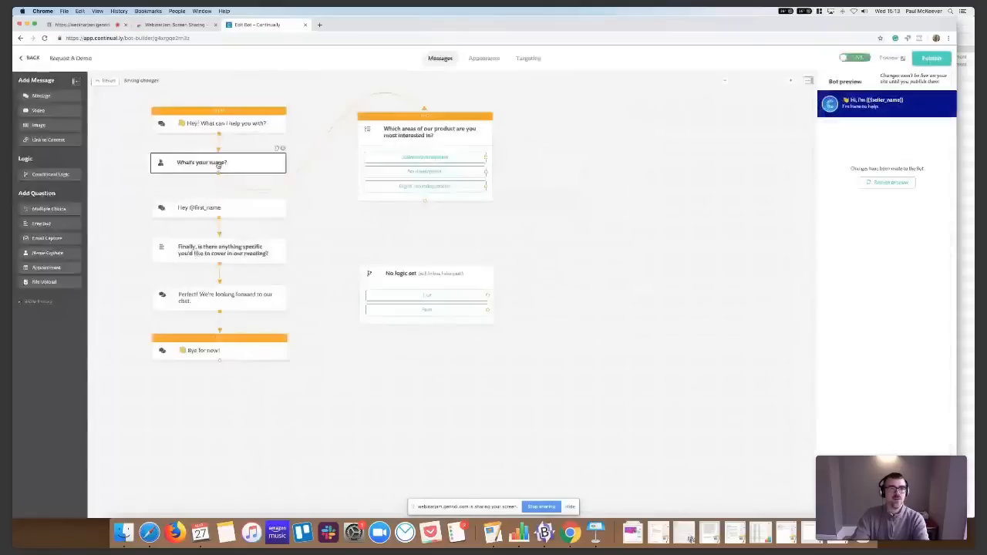
click(220, 220)
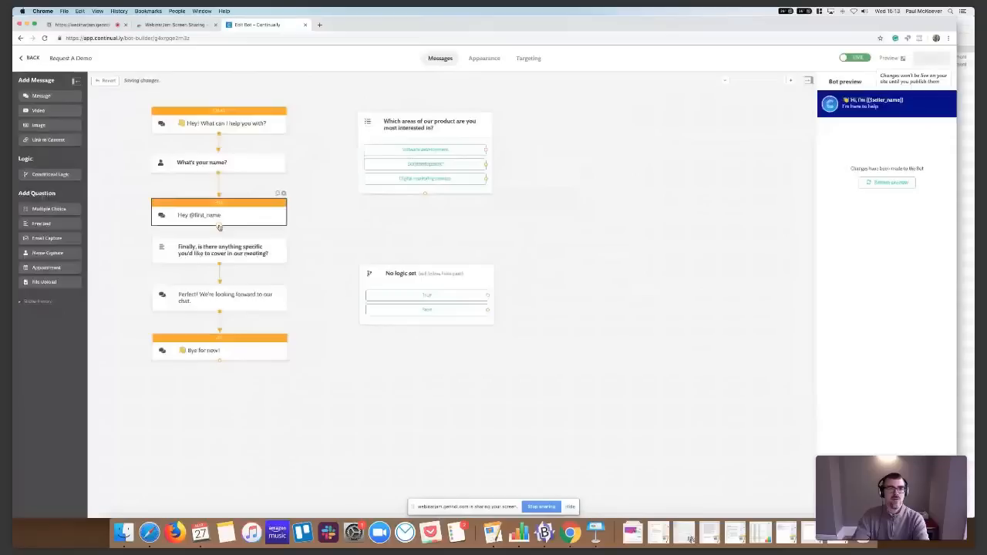
drag(220, 227, 416, 124)
drag(427, 204, 283, 255)
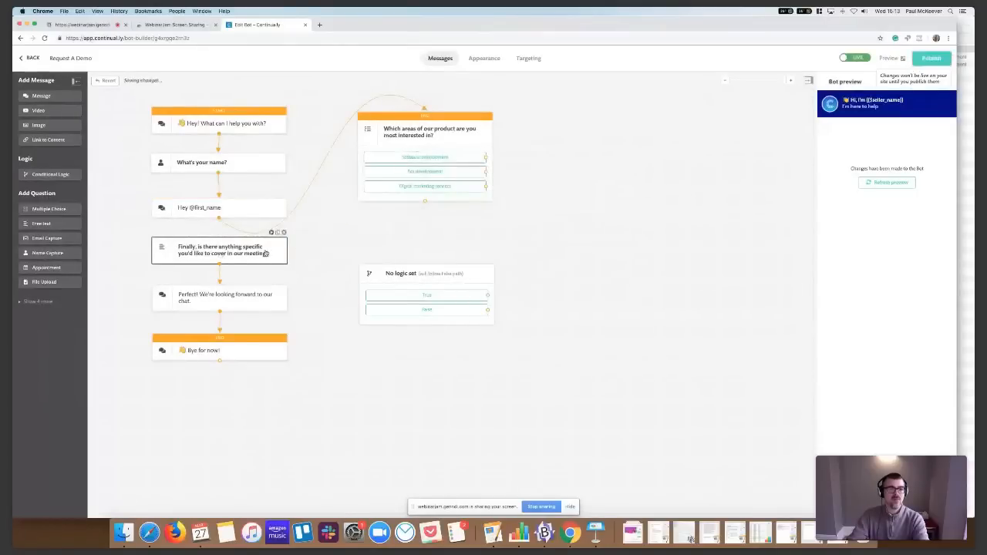
click(284, 232)
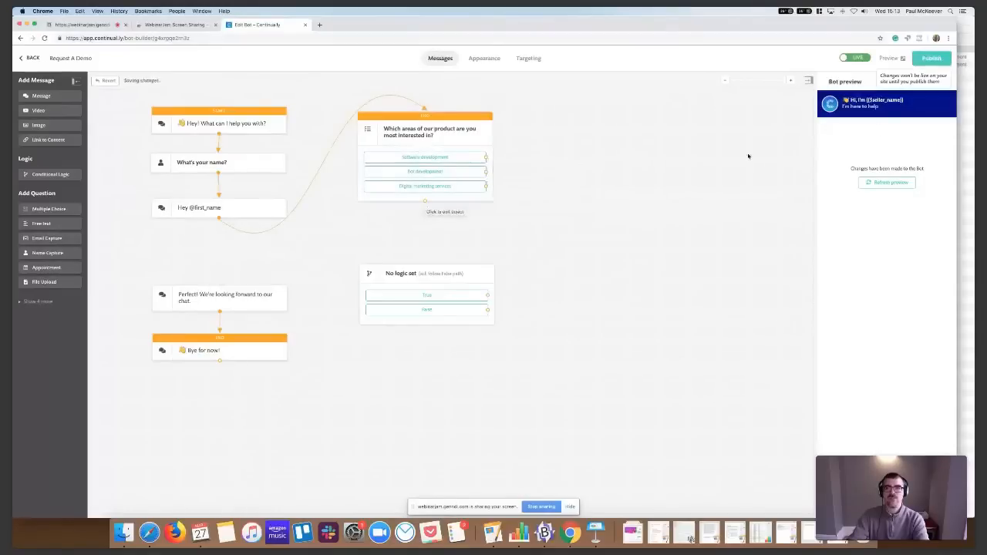
Refresh the bot preview and test the flow by answering the name question with a first name
click(895, 183)
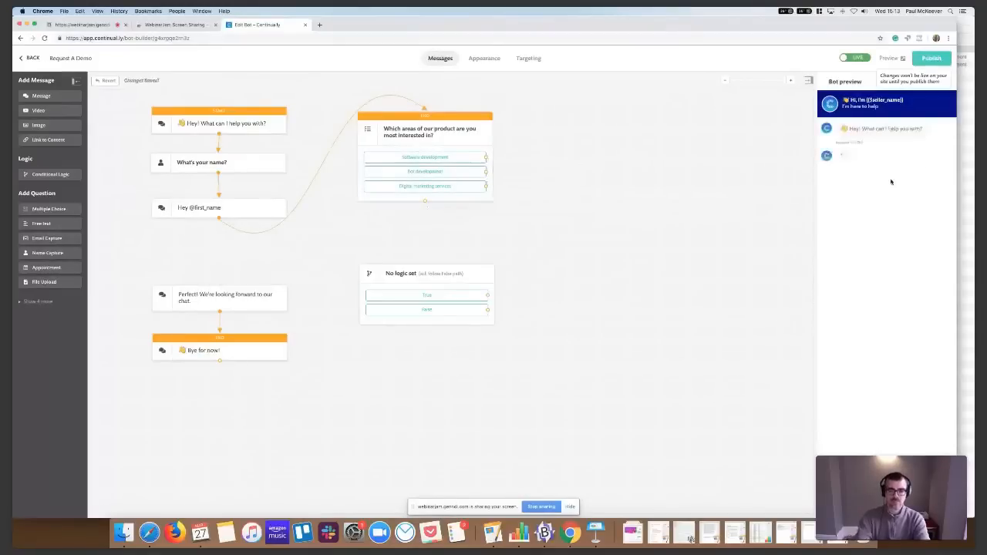
click(885, 170)
text(Paul)
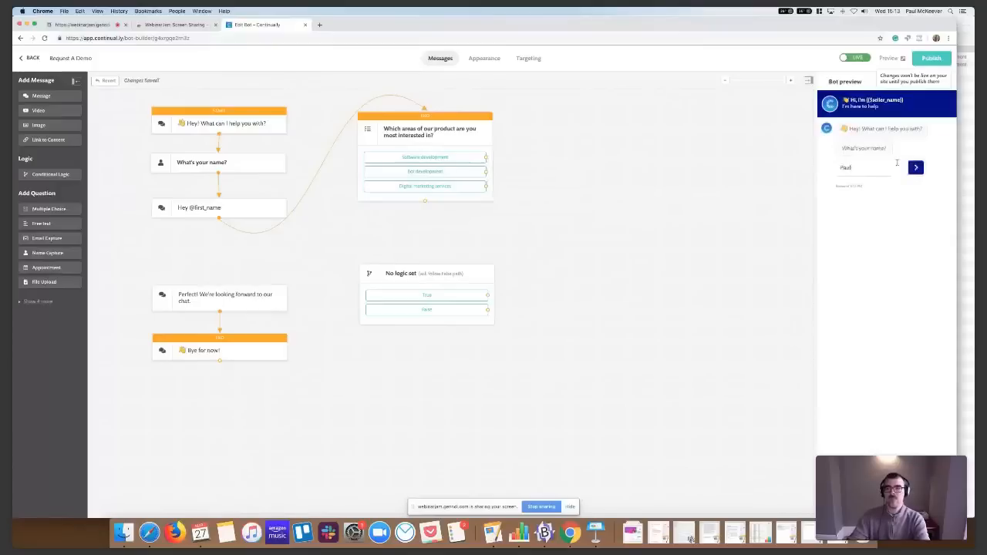
click(916, 167)
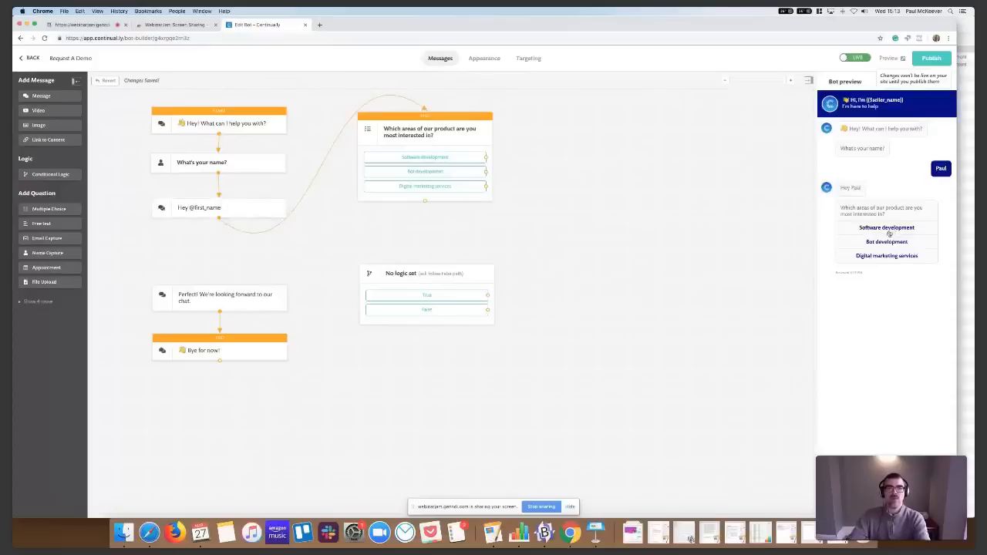
Change the multiple choice question's text to "What can we help with?" and save it
click(450, 138)
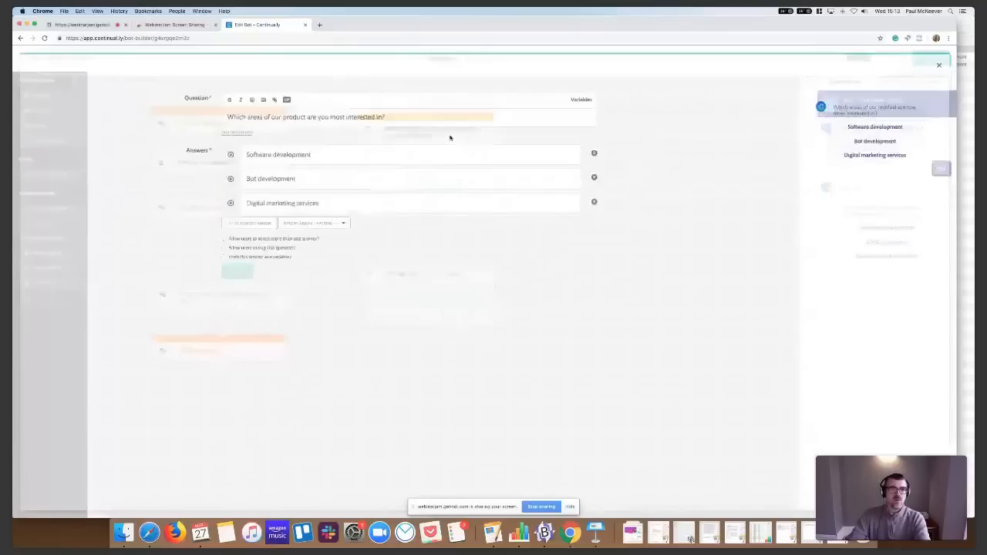
drag(228, 117, 388, 117)
text(What can )
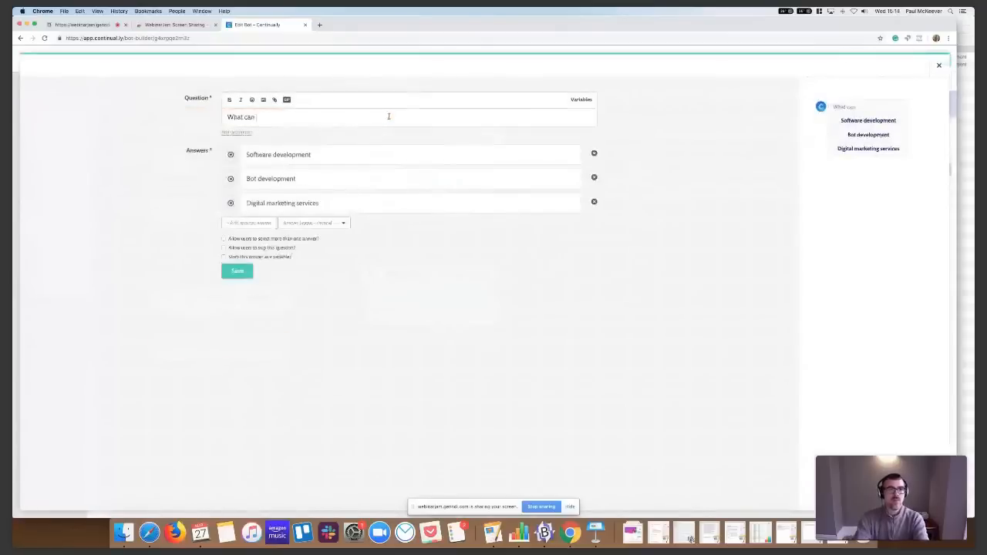
text(we help with?)
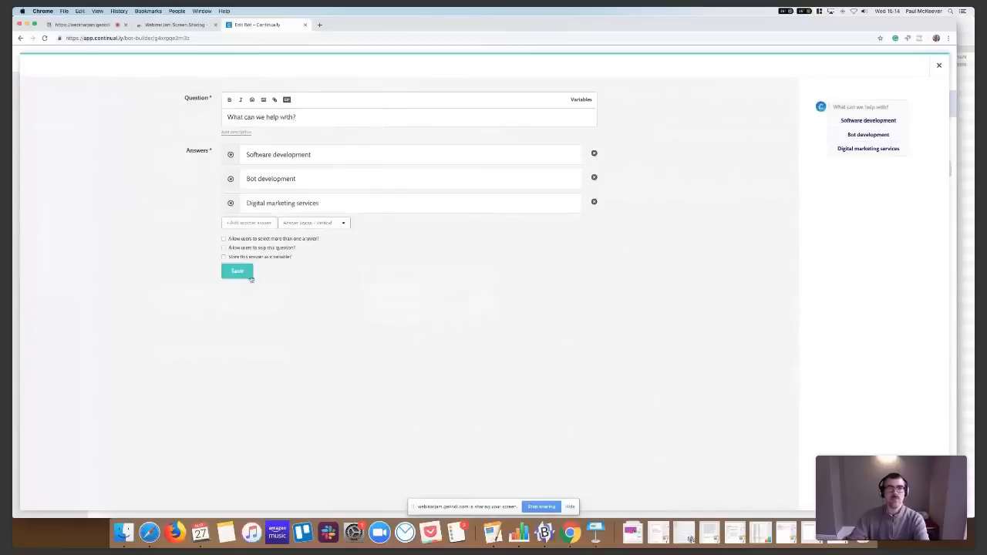
click(249, 275)
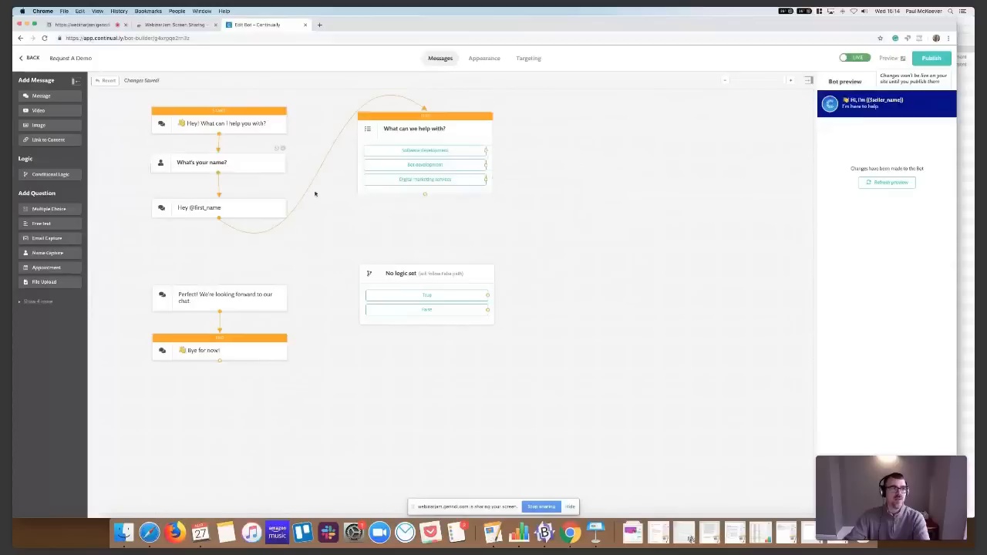
Add a video block beside the multiple choice question and connect the "Software development" answer to it
drag(44, 113, 553, 150)
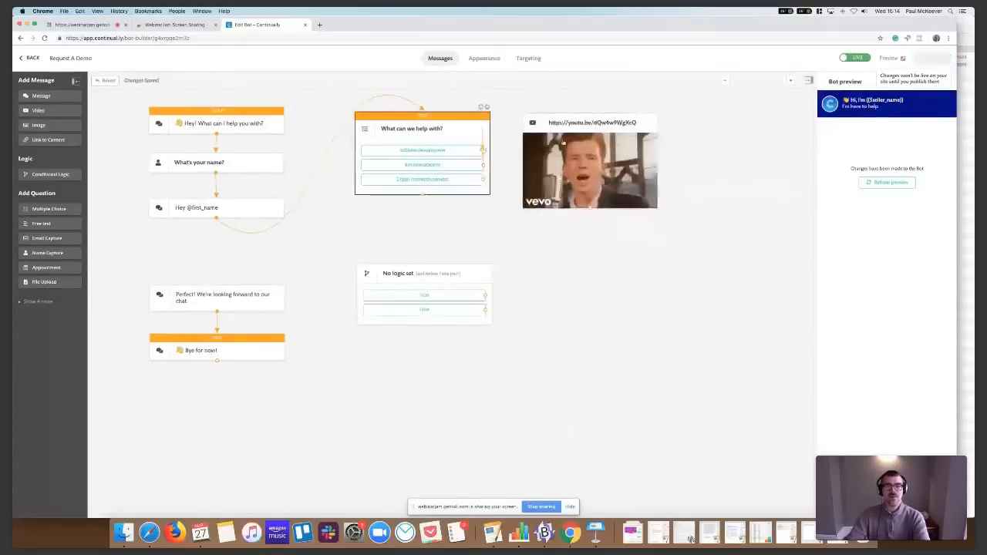
click(563, 143)
drag(484, 150, 602, 141)
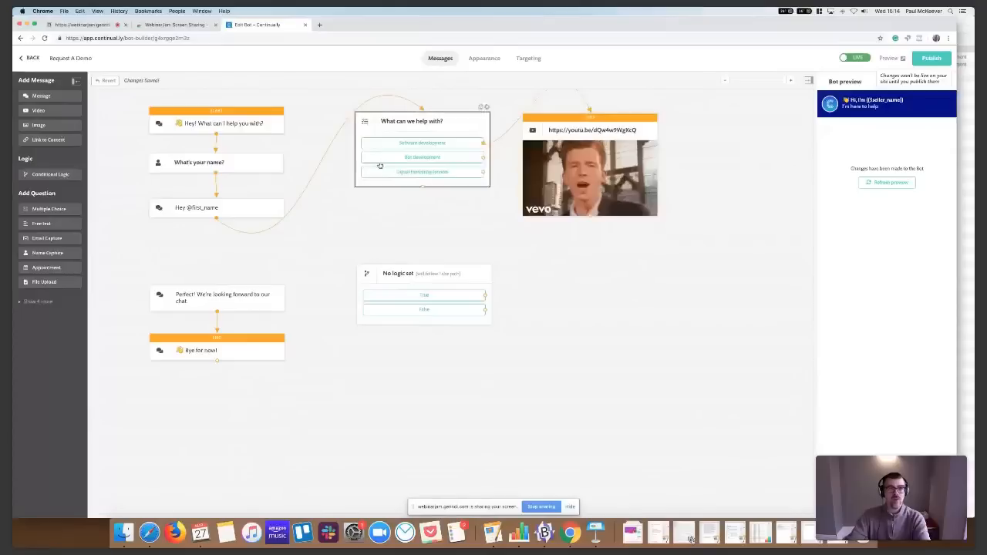
Below the video, add a content link connected from "Bot development" and an appointment question connected from "Digital marketing services"
drag(37, 139, 539, 270)
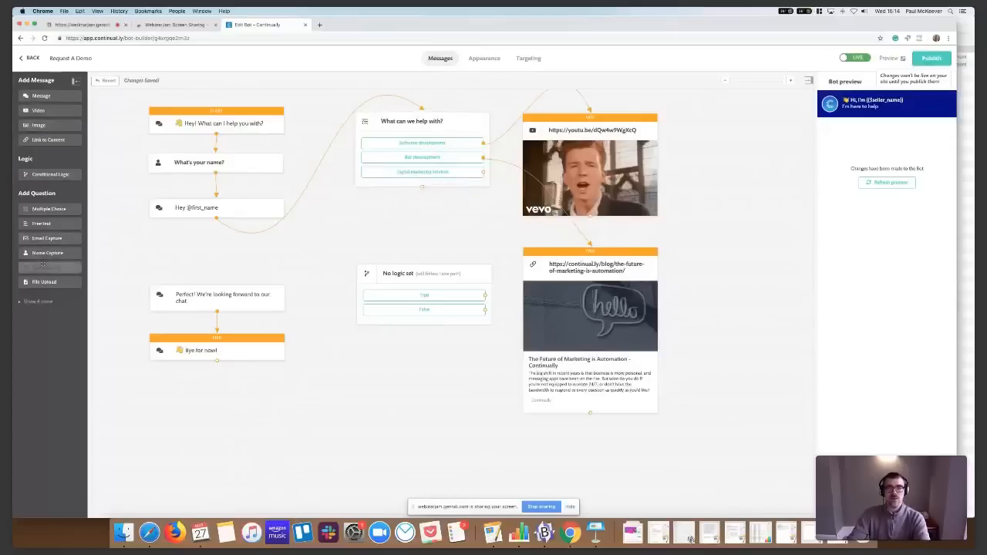
drag(43, 266, 594, 357)
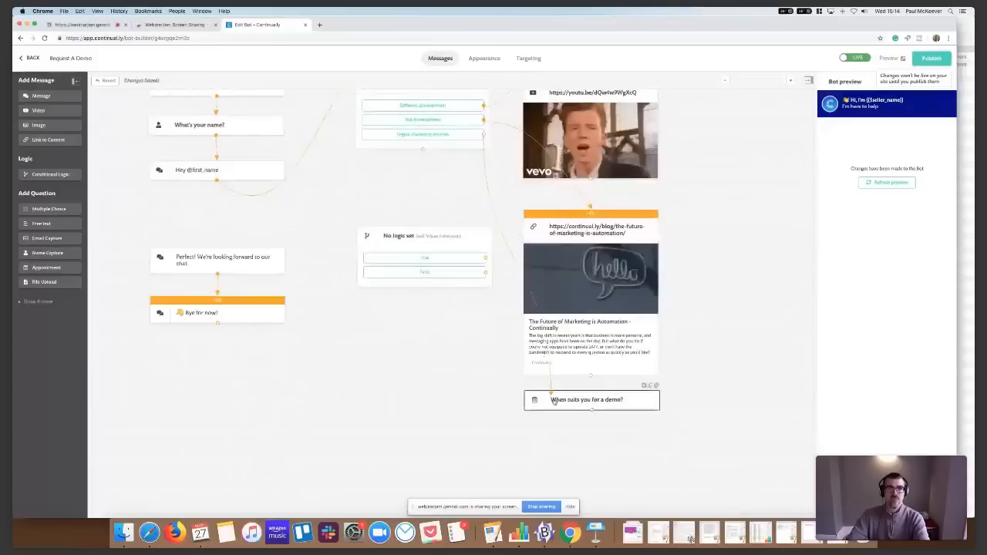
Reword the appointment question to "When suits you for a quick call?"
drag(553, 401, 606, 410)
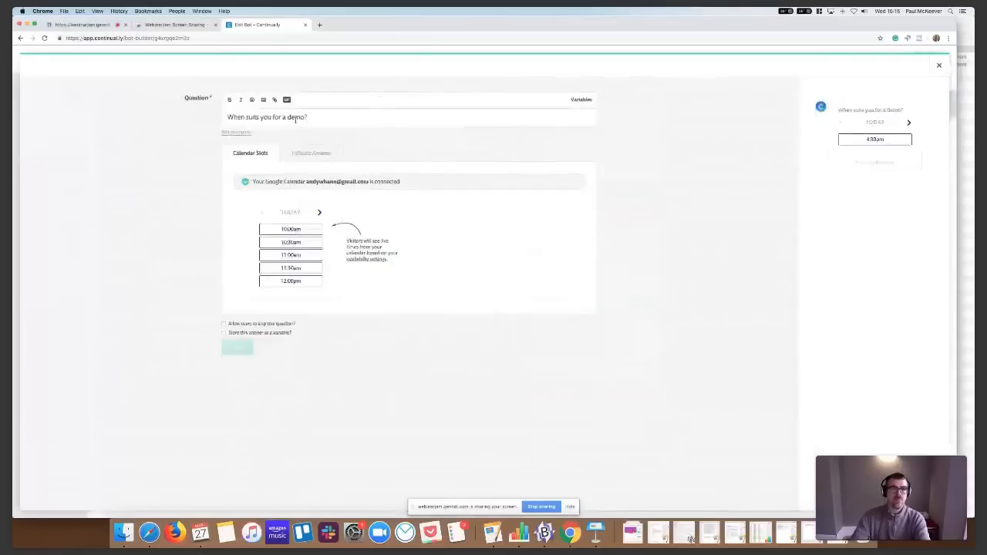
click(288, 117)
text(quick)
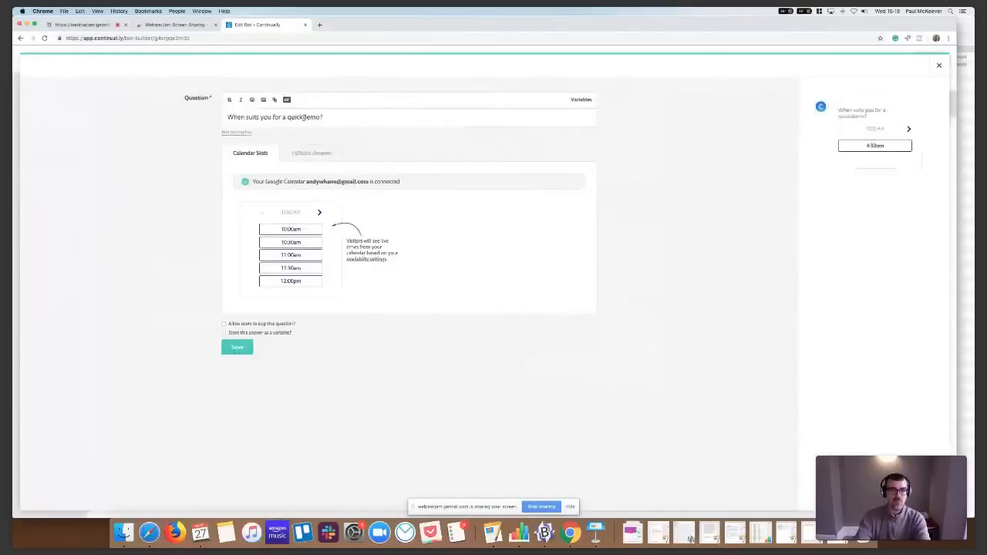
double_click(313, 117)
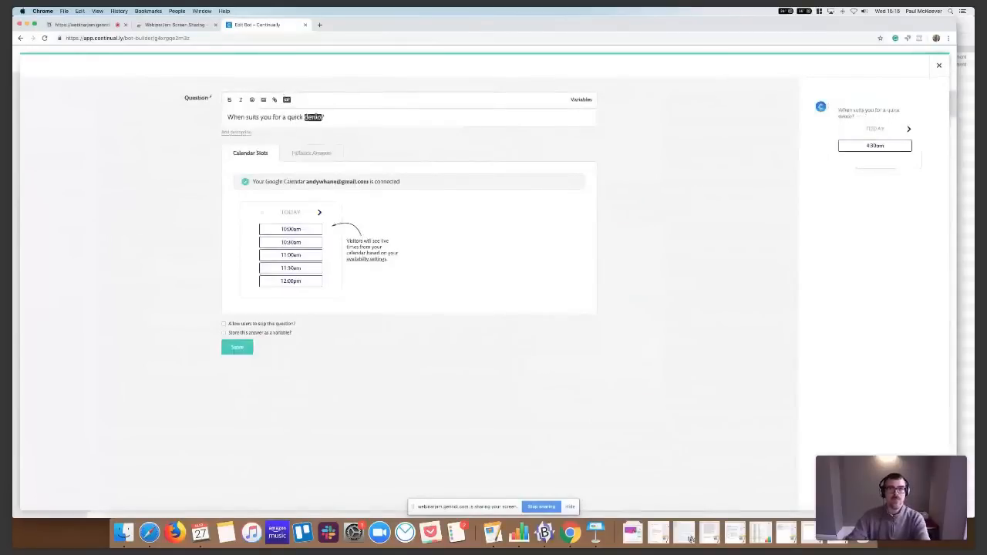
text(call)
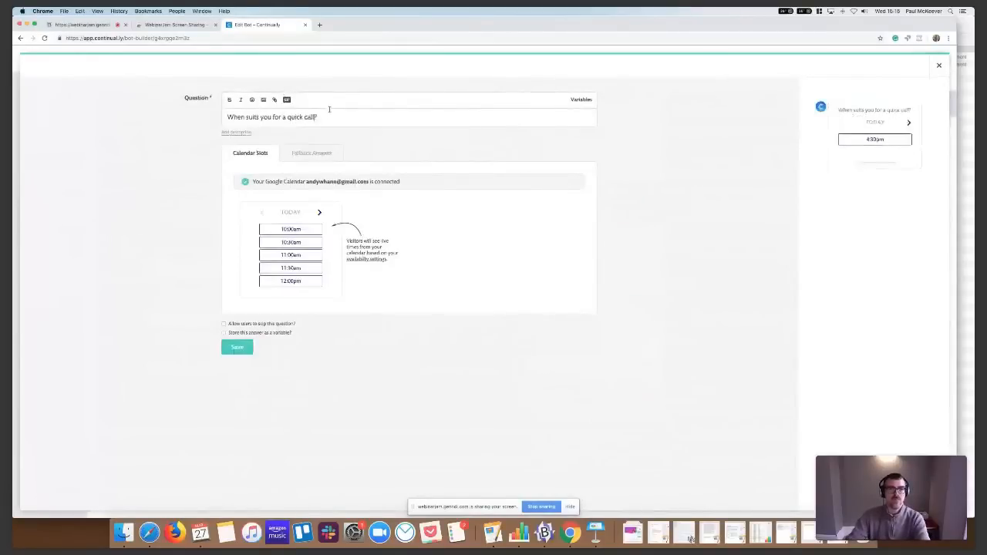
Save the appointment question and test the bot preview by entering a visitor's name and choosing "Software development"
click(240, 348)
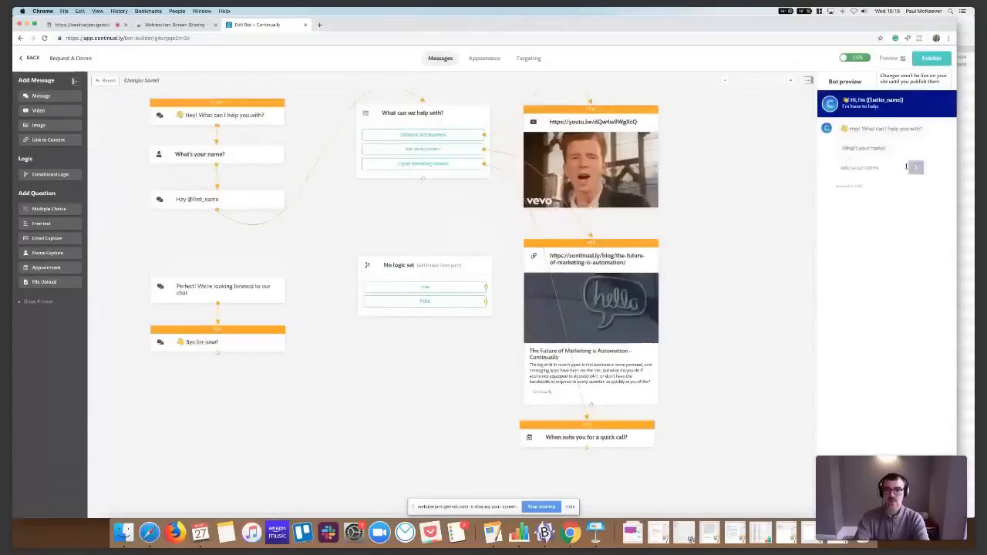
text(Steven)
key(BackSpace)
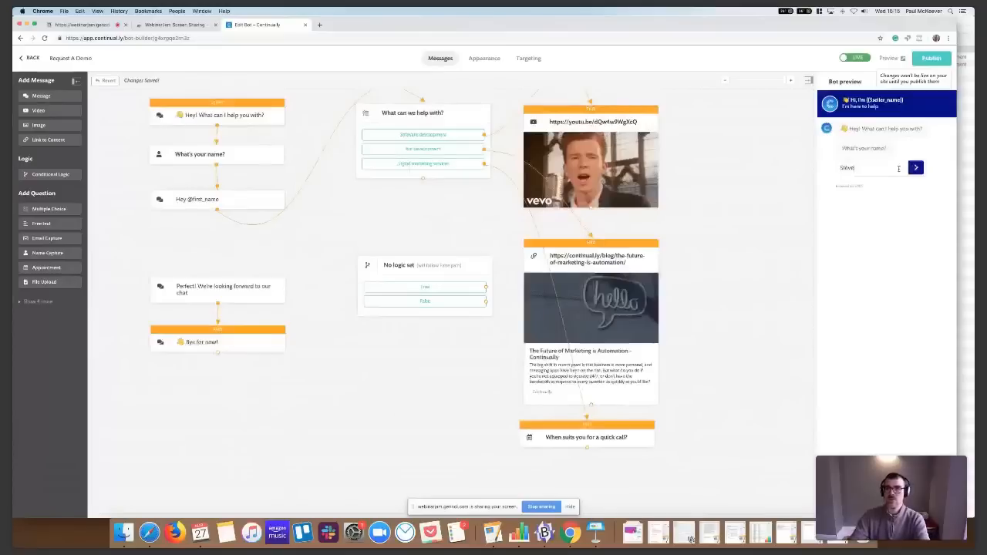
text(n)
click(918, 167)
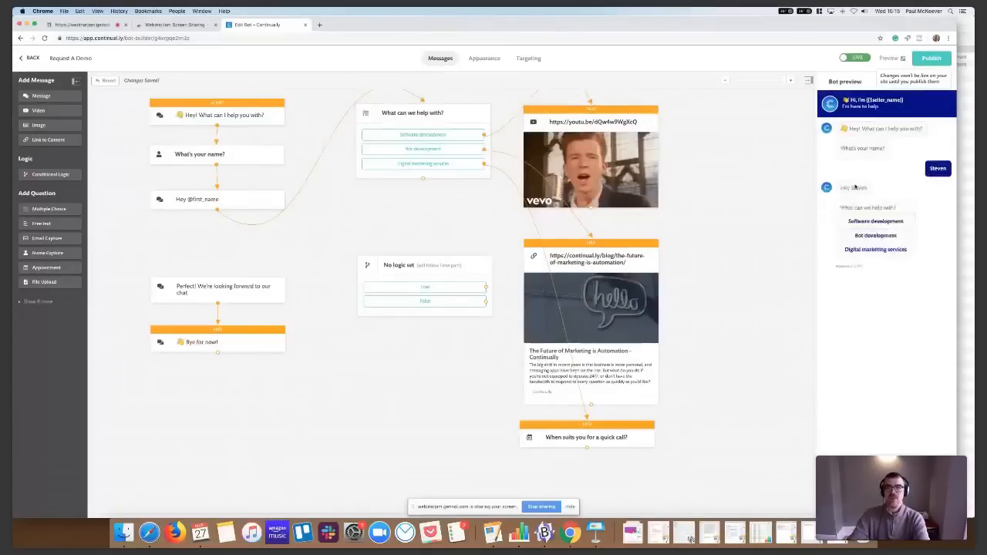
click(899, 222)
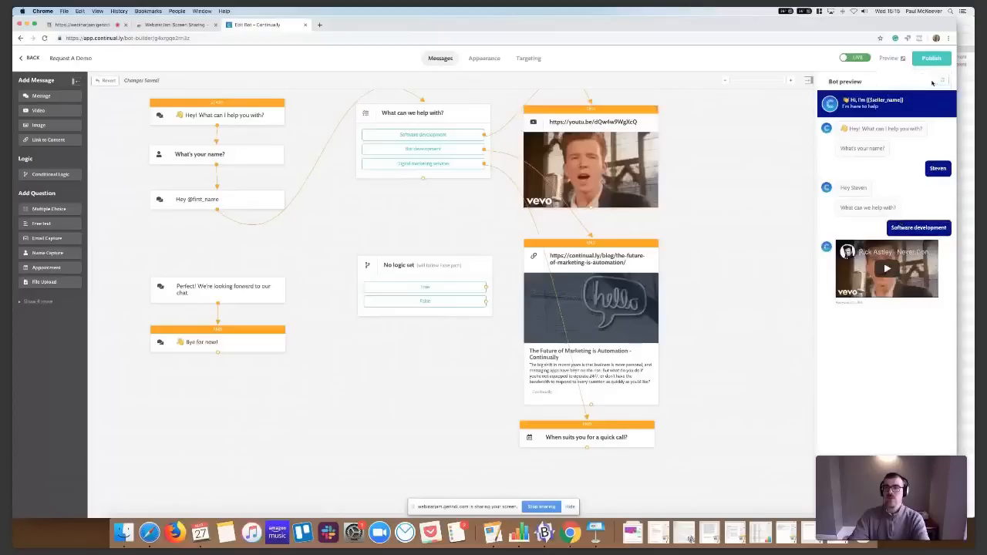
Restart the bot preview, enter another visitor name and test the "Bot development" answer
click(942, 80)
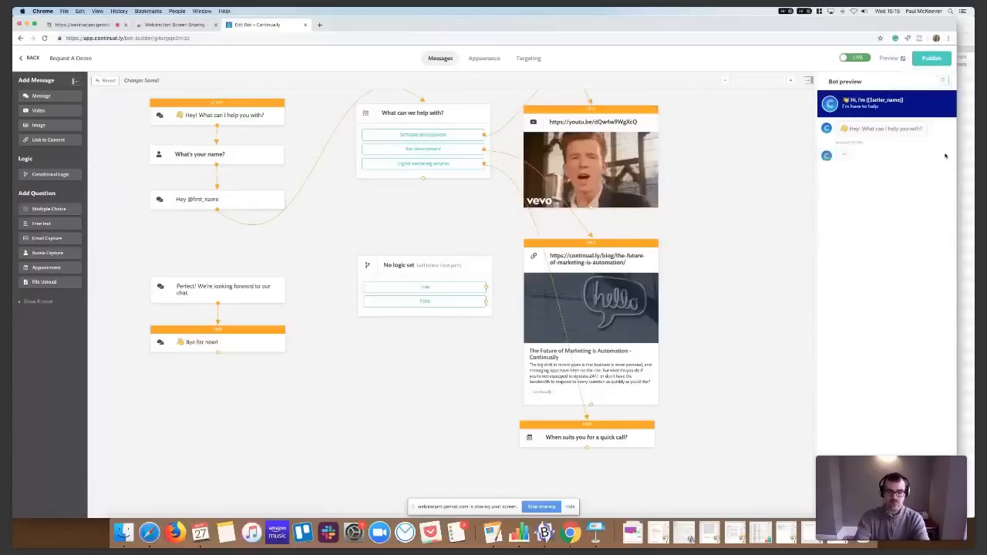
click(863, 167)
text(Mark)
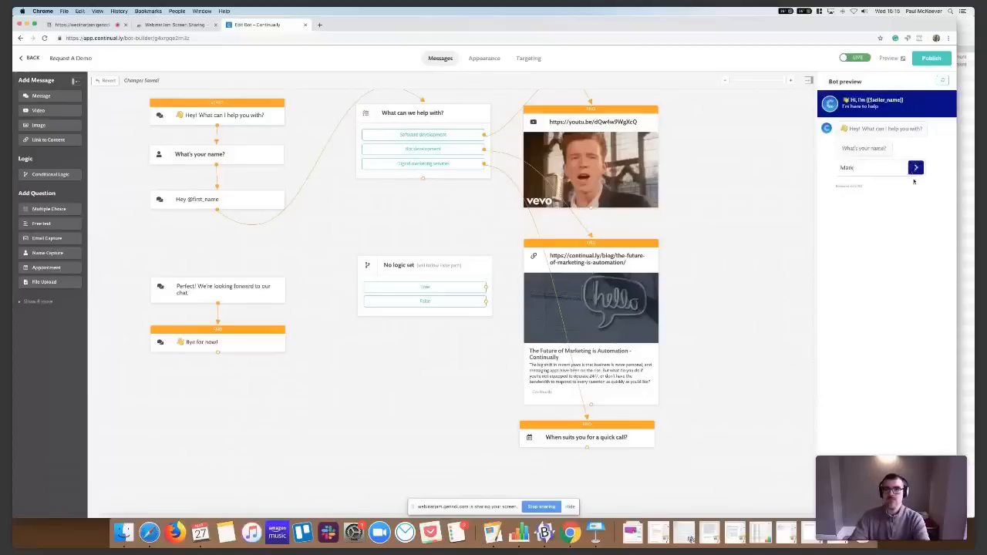
key(Return)
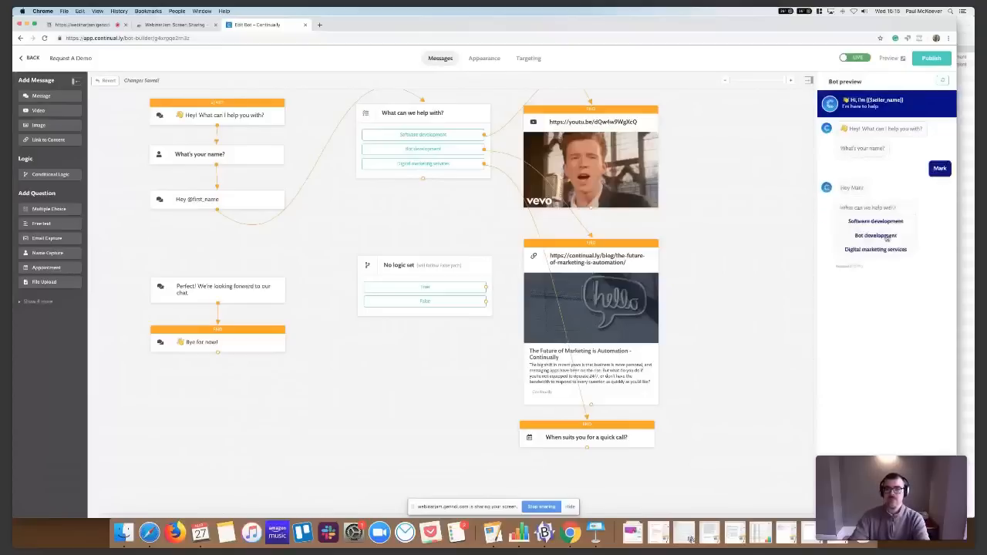
click(886, 236)
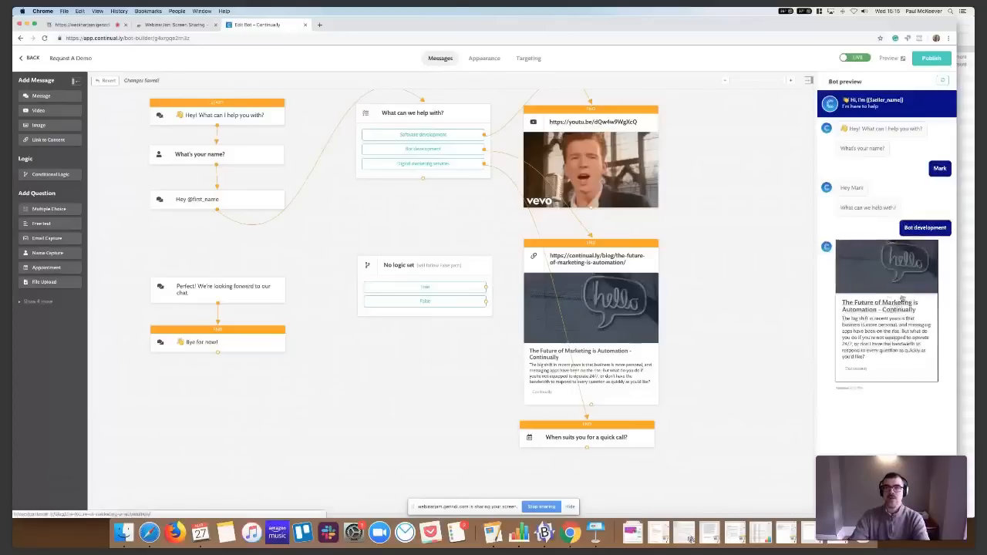
Restart the bot preview again, enter a visitor name and test the "Digital marketing services" answer
click(941, 81)
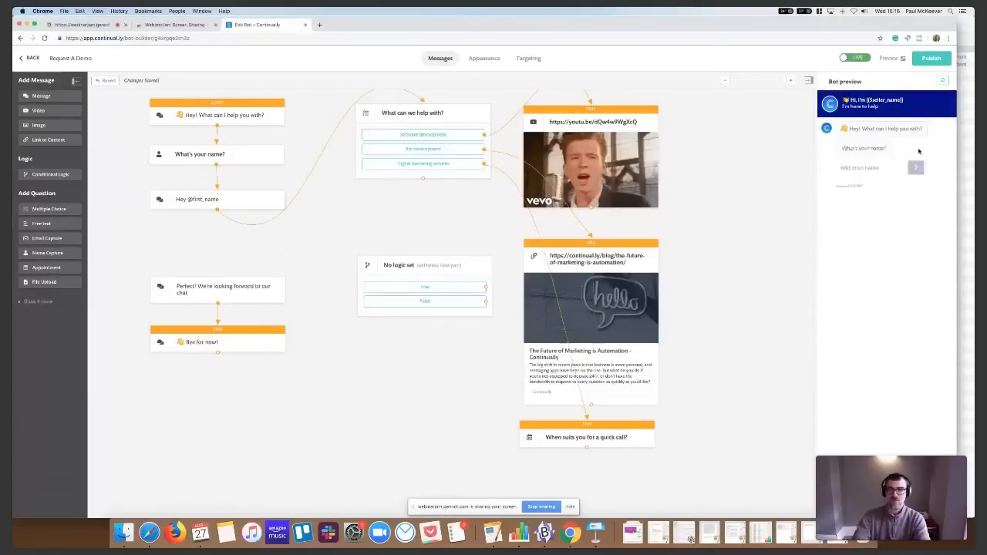
click(878, 170)
text(John)
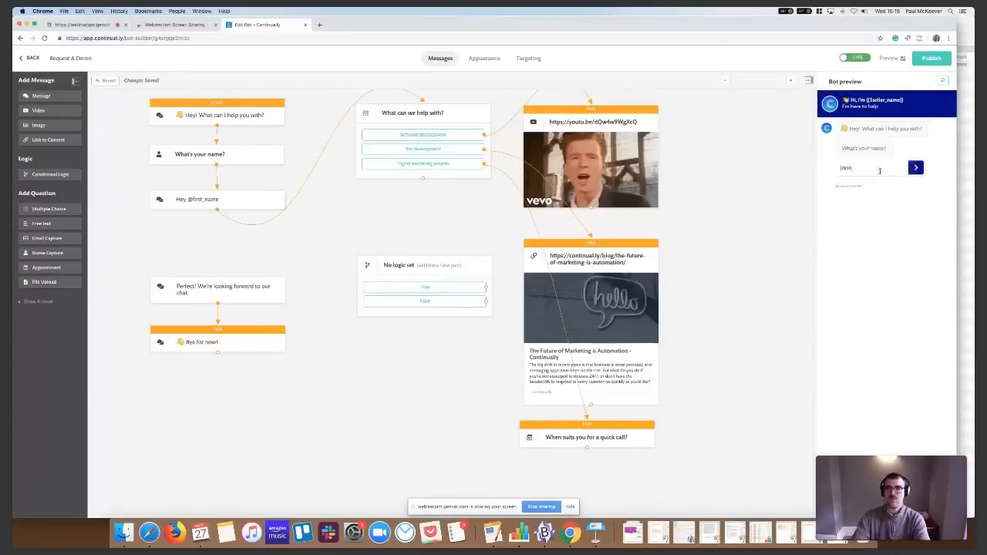
key(Return)
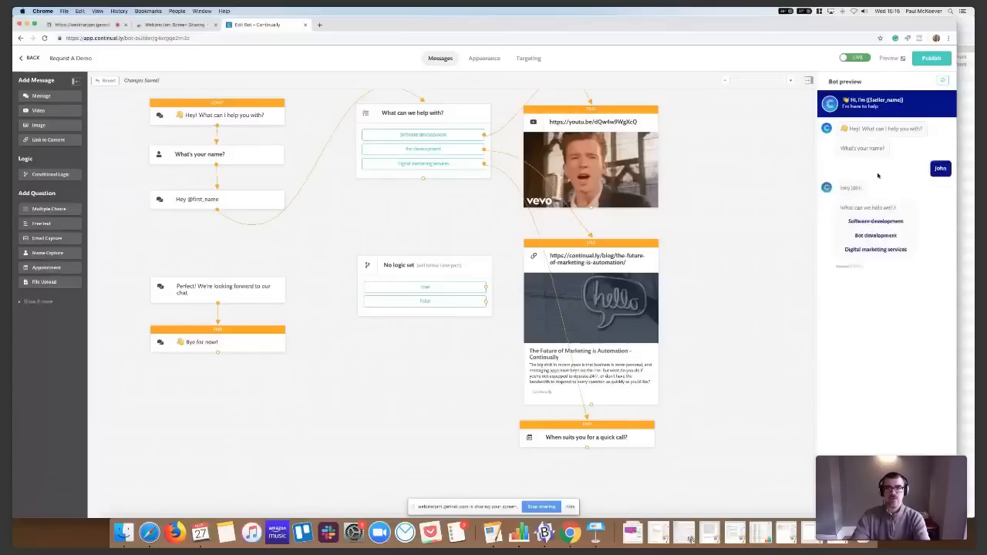
click(877, 250)
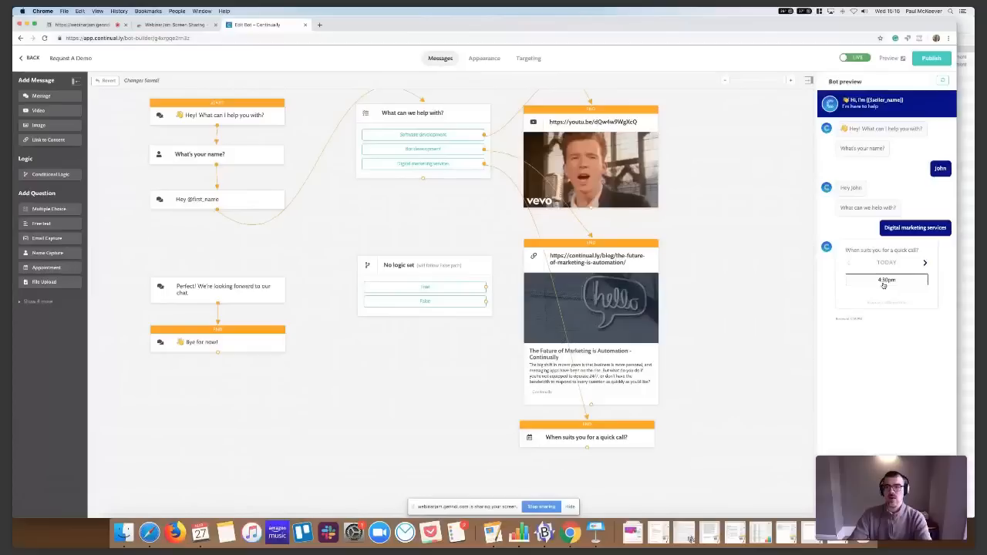
Book today's 4:30pm slot in the bot preview, entering the visitor's email address and confirming the time
click(883, 283)
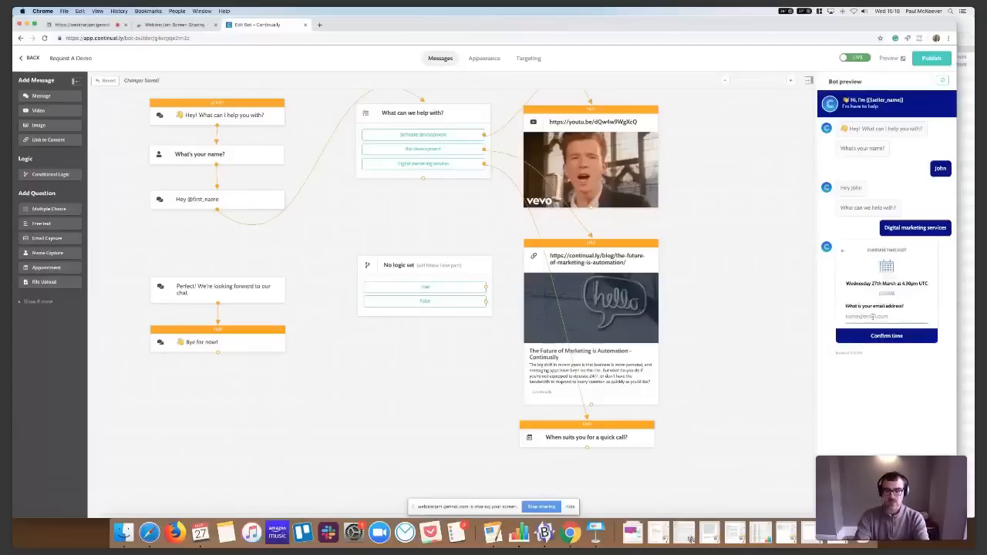
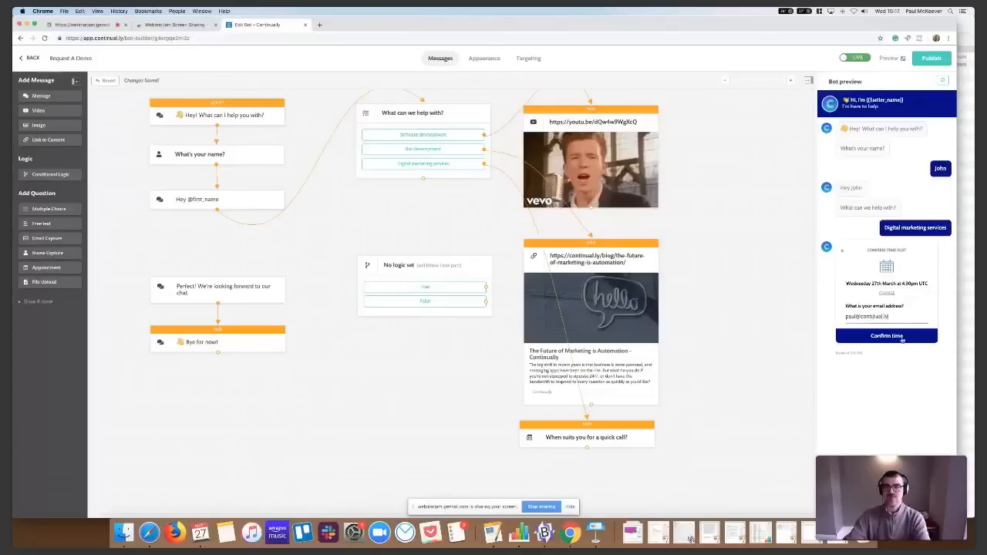
click(902, 339)
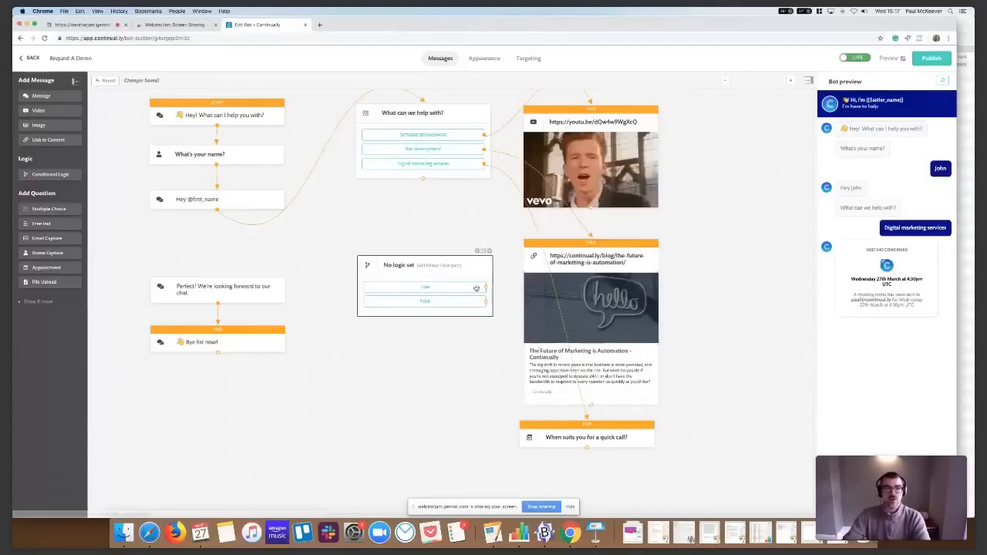
Store the answer to "What can we help with?" as a variable named services with the fallback "services", and save the question
click(404, 273)
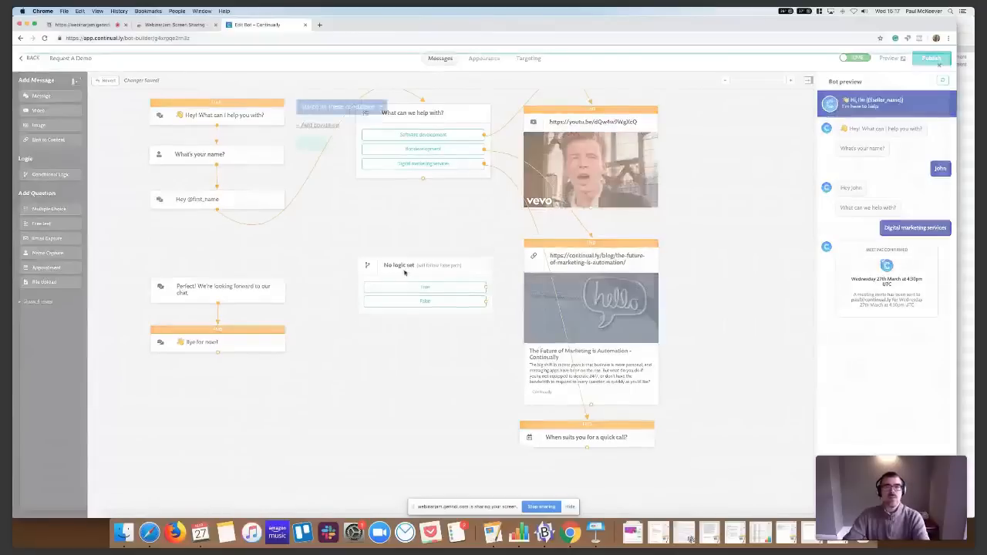
click(347, 132)
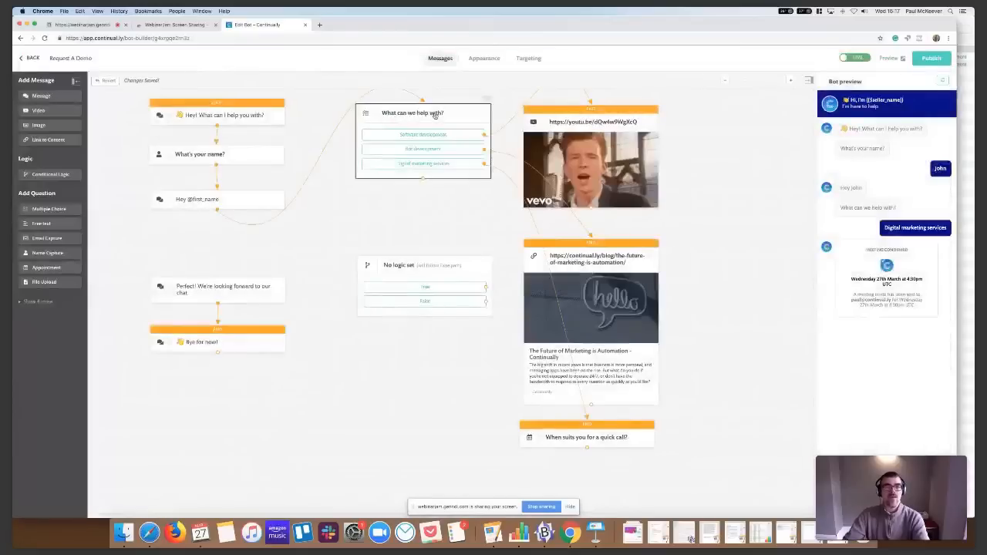
click(434, 115)
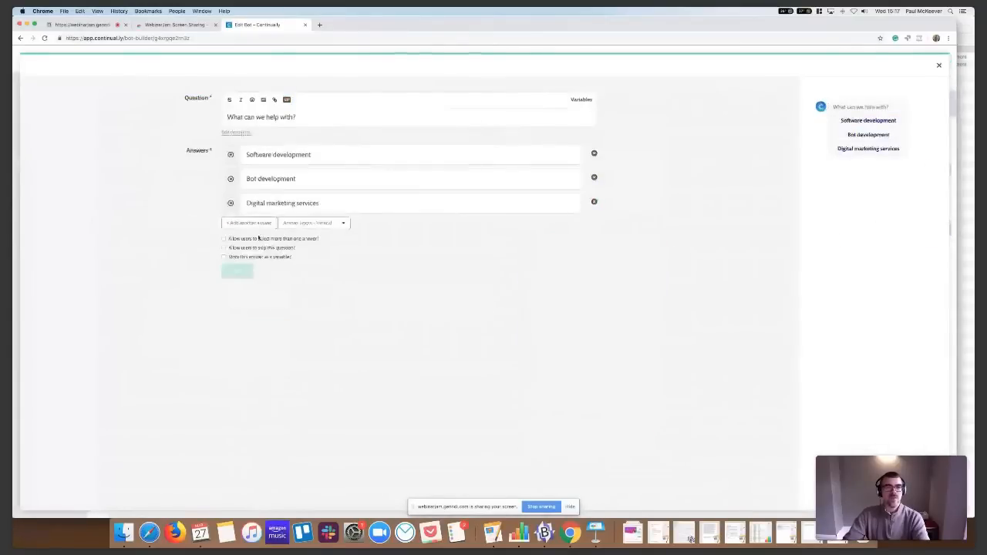
click(240, 257)
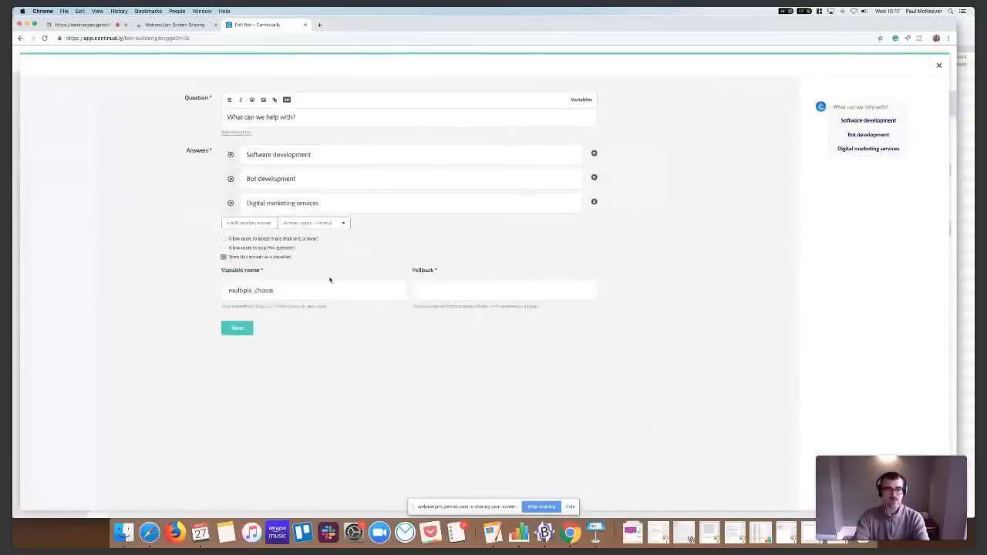
double_click(263, 290)
text(services)
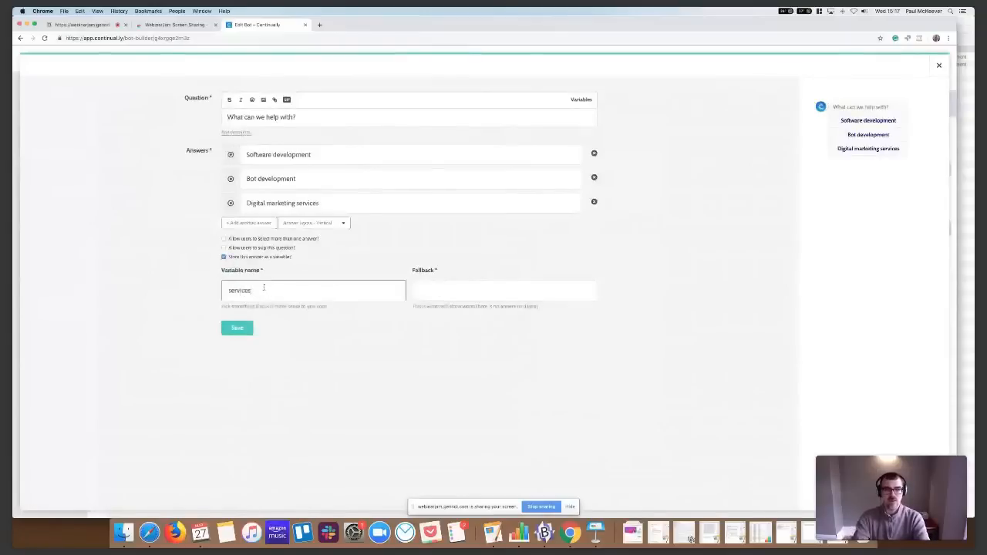
click(439, 292)
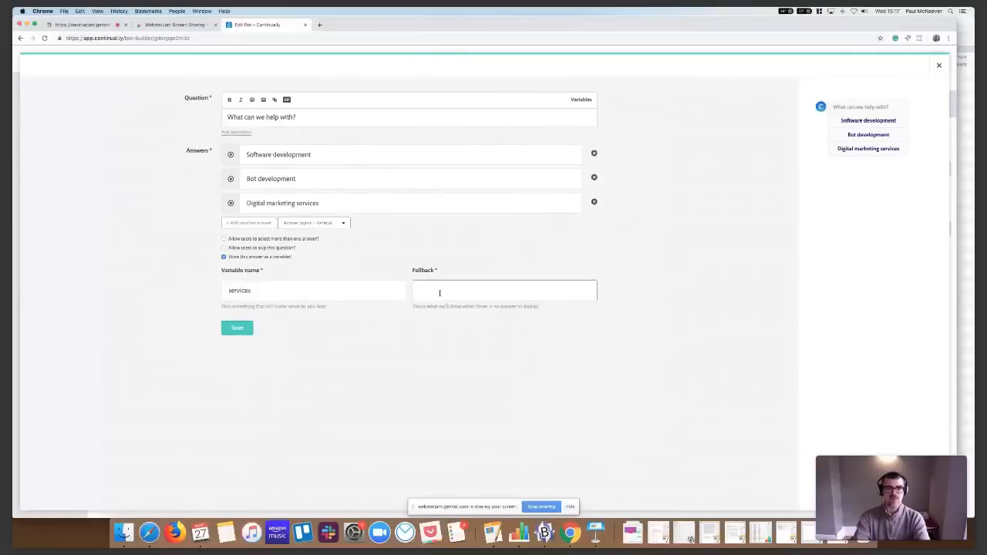
text(services)
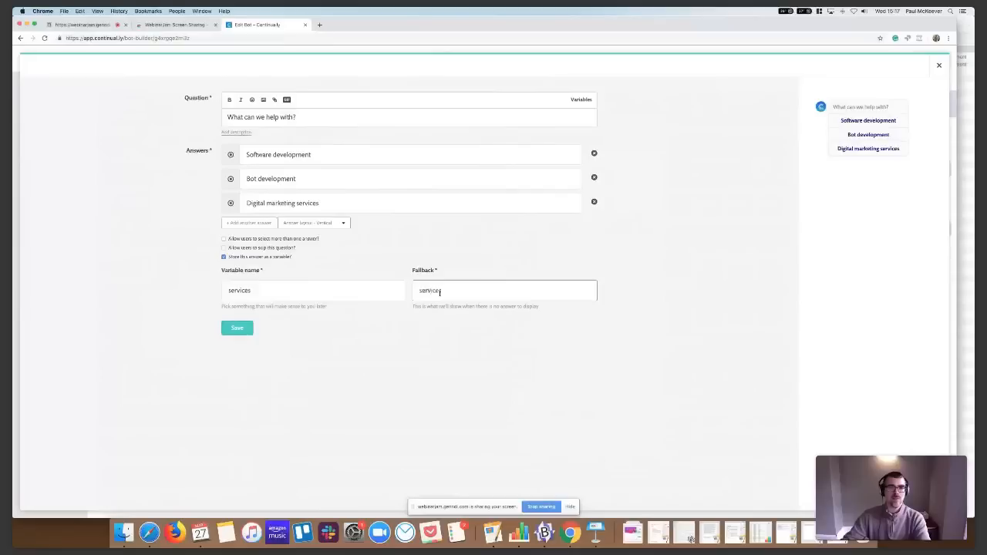
click(244, 328)
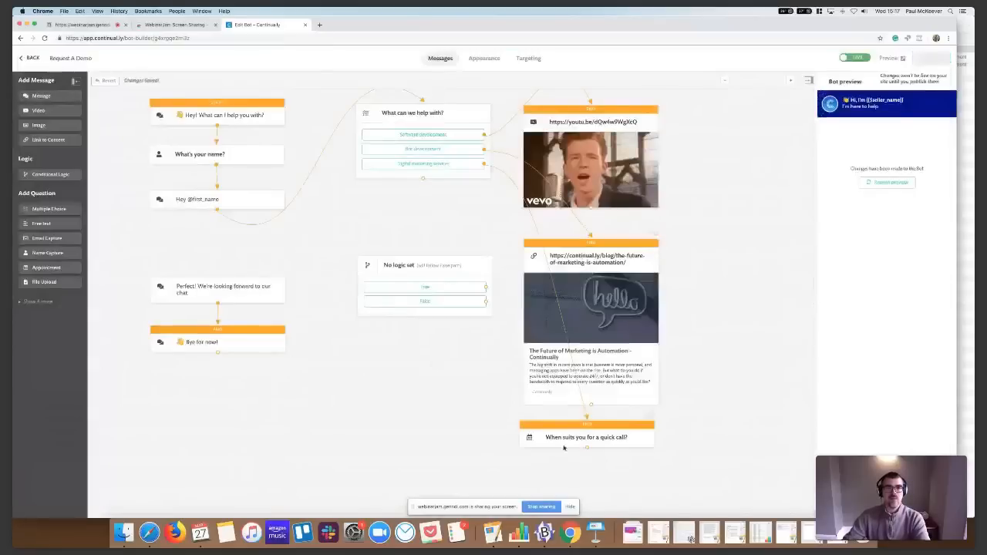
click(437, 274)
click(316, 125)
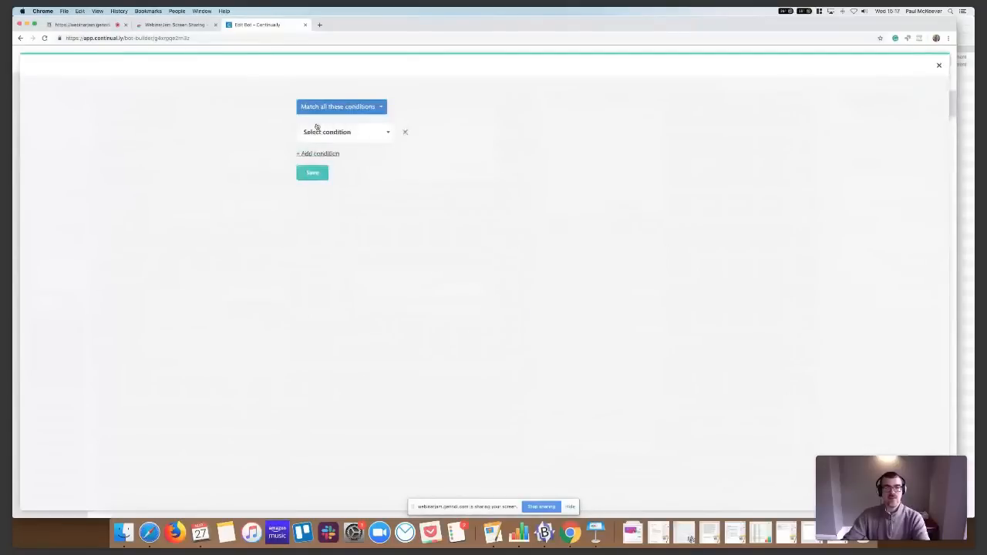
click(321, 134)
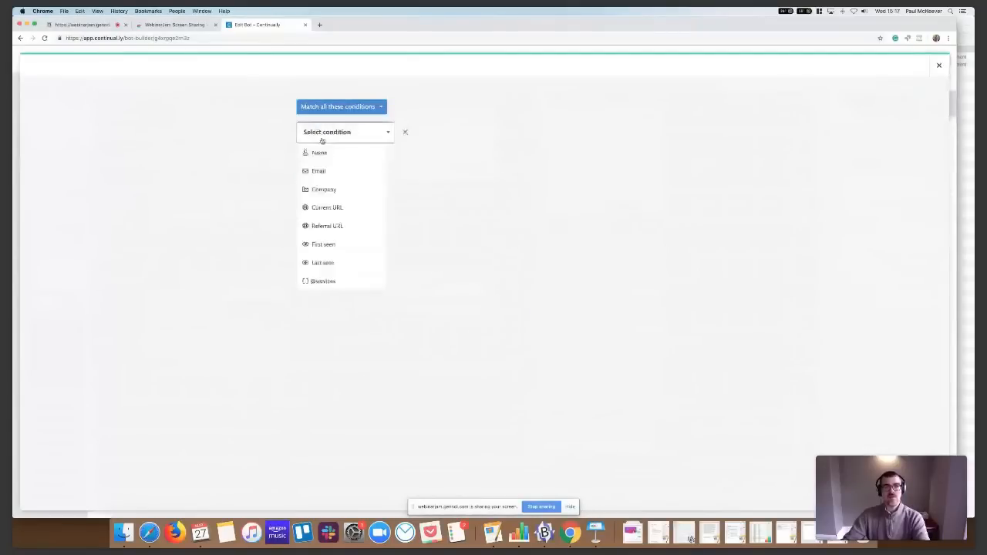
click(322, 281)
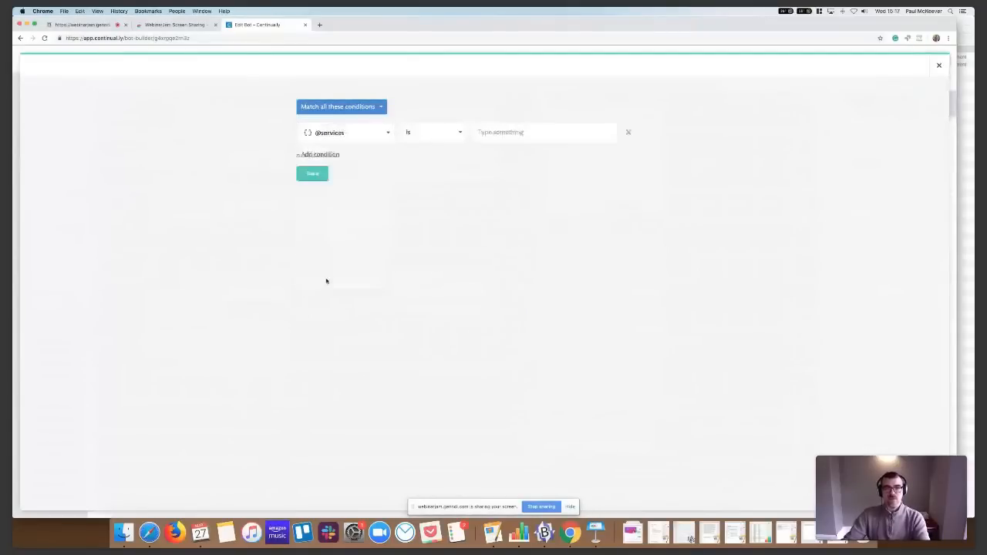
click(436, 138)
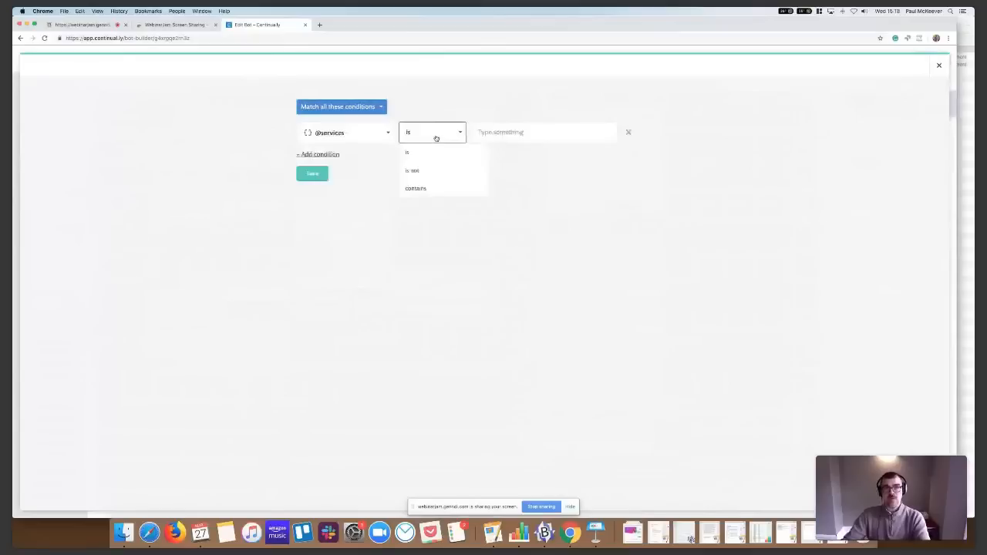
click(426, 133)
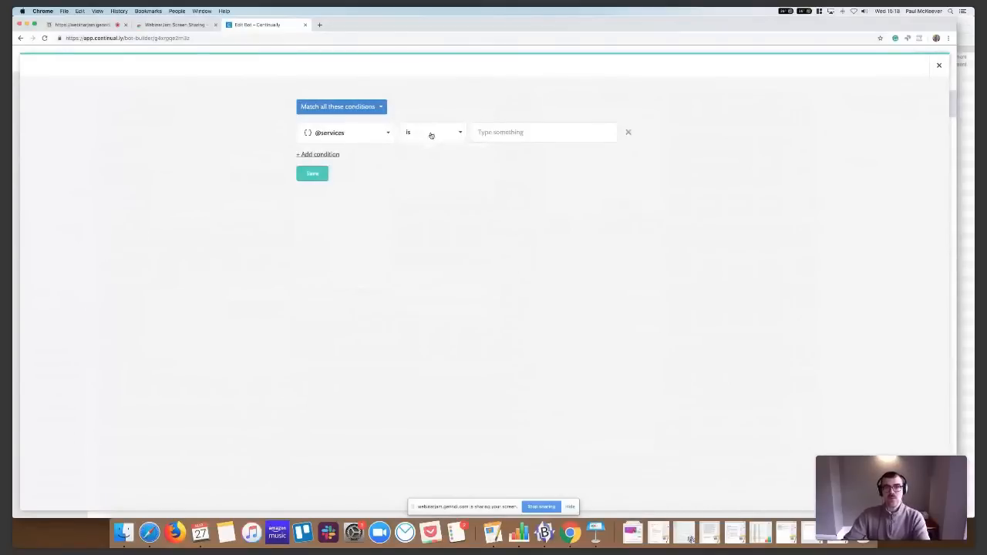
key(Escape)
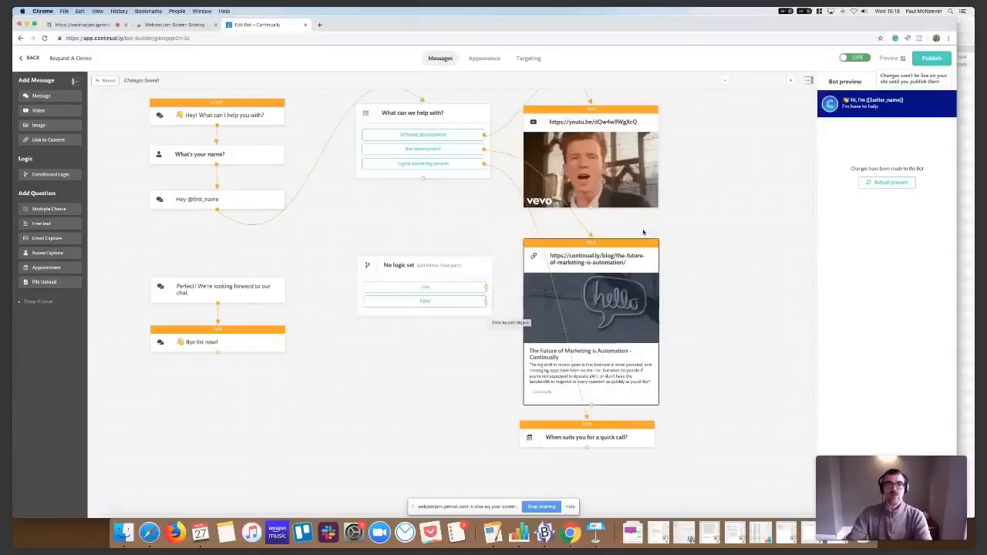
Check the specific-page targeting option, set the bot to appear on all pages and publish it
click(723, 84)
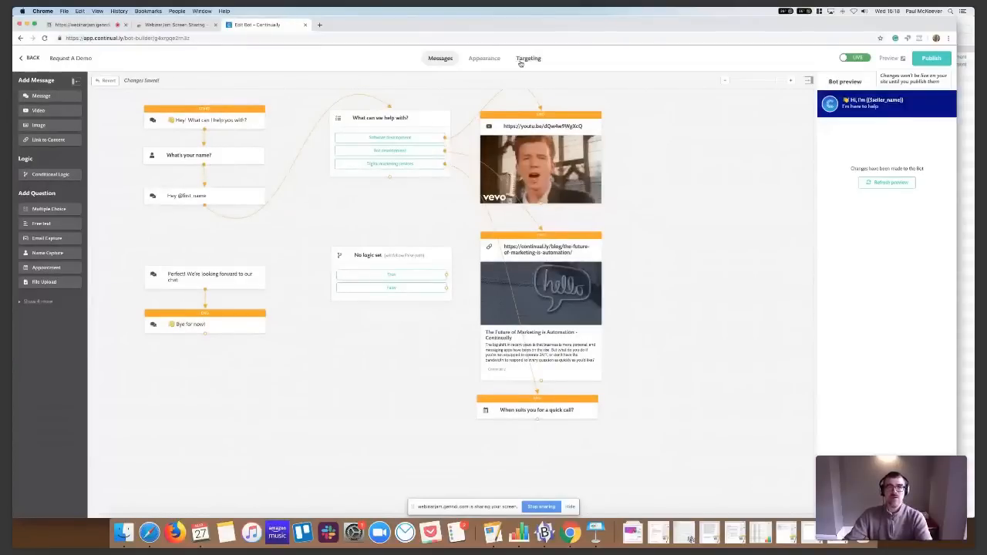
click(522, 62)
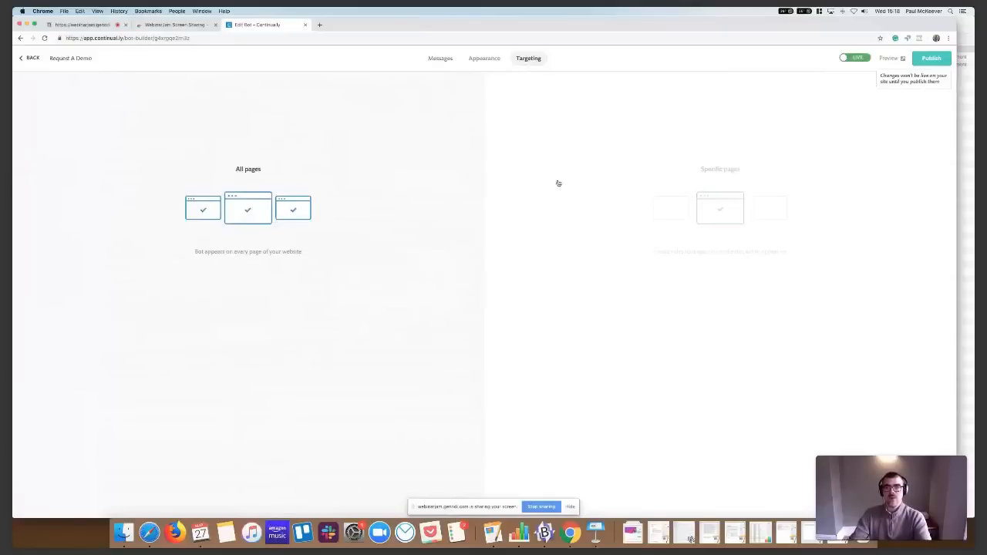
click(583, 188)
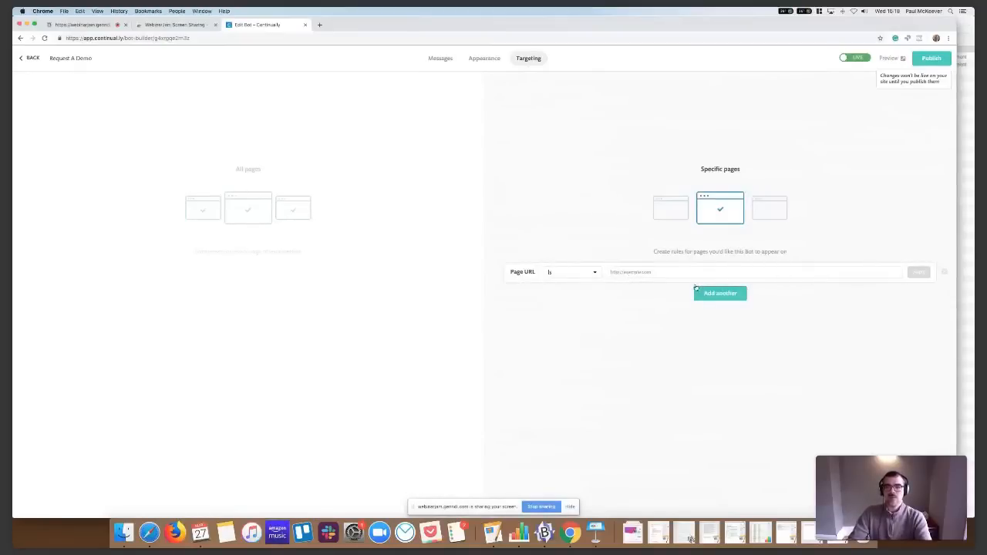
click(271, 182)
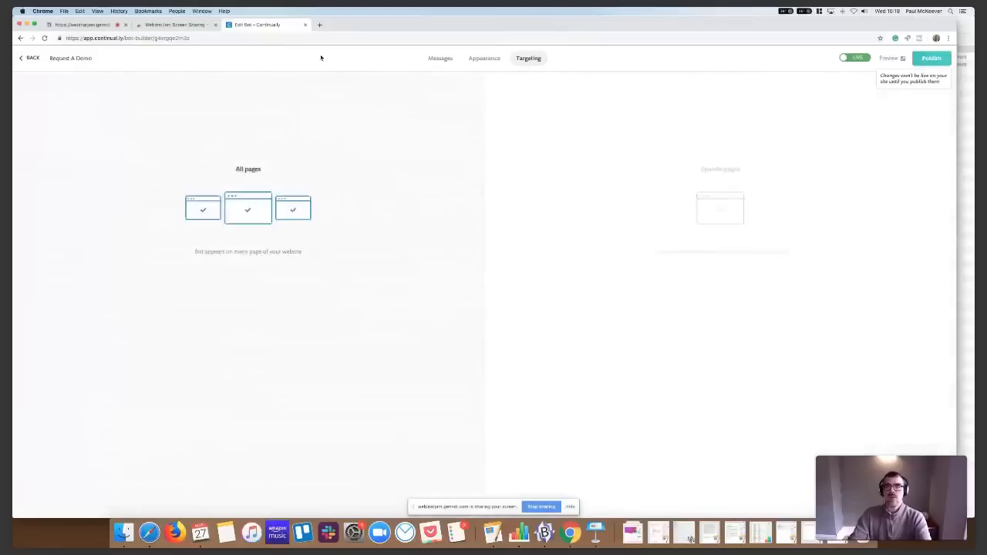
click(930, 61)
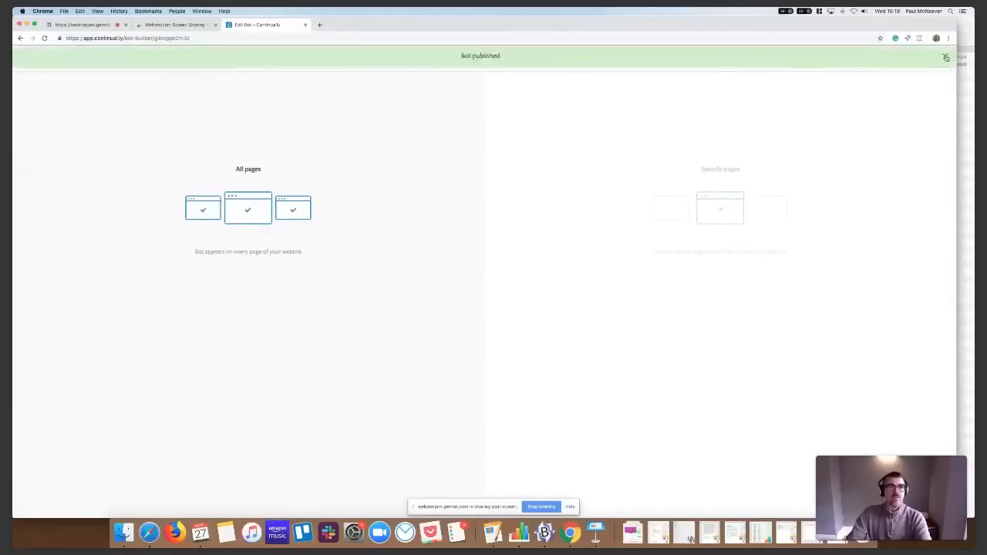
Return to the bots overview and review the embed code and WordPress plugin options for installing the bot
click(945, 58)
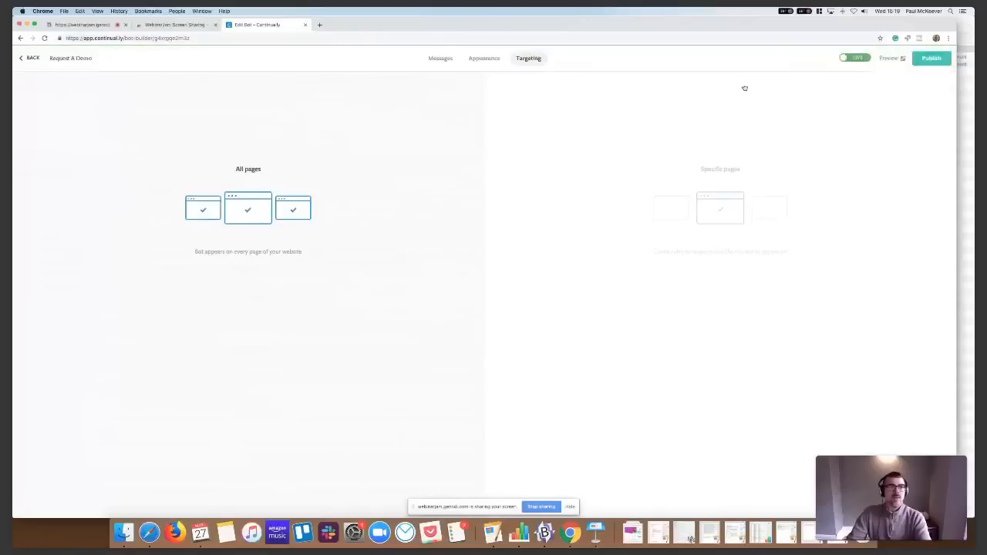
click(29, 60)
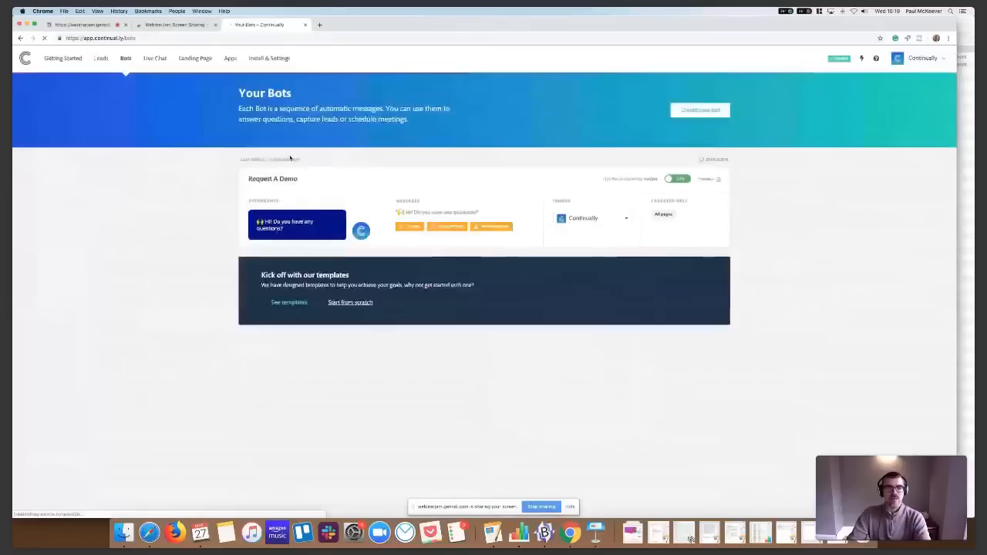
mouse_move(292, 216)
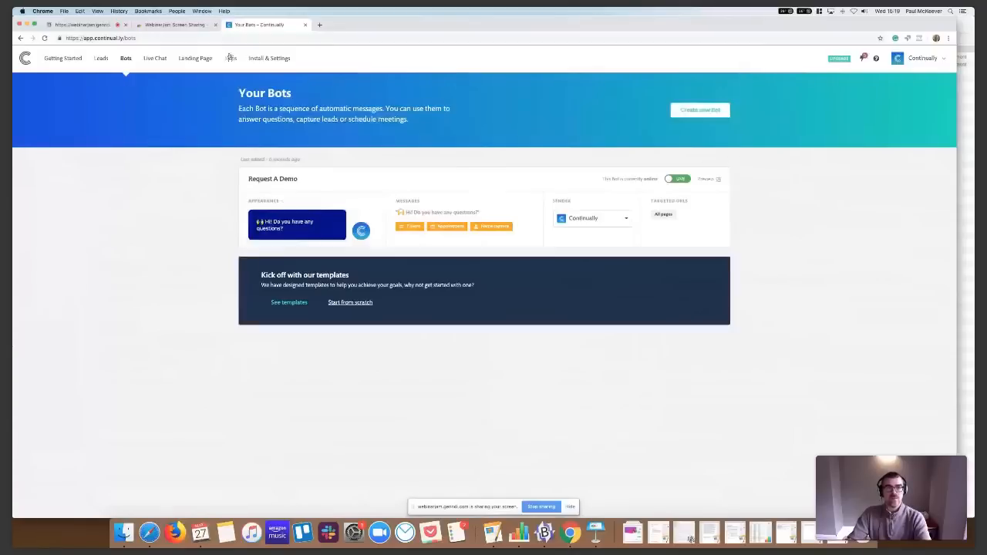
click(60, 58)
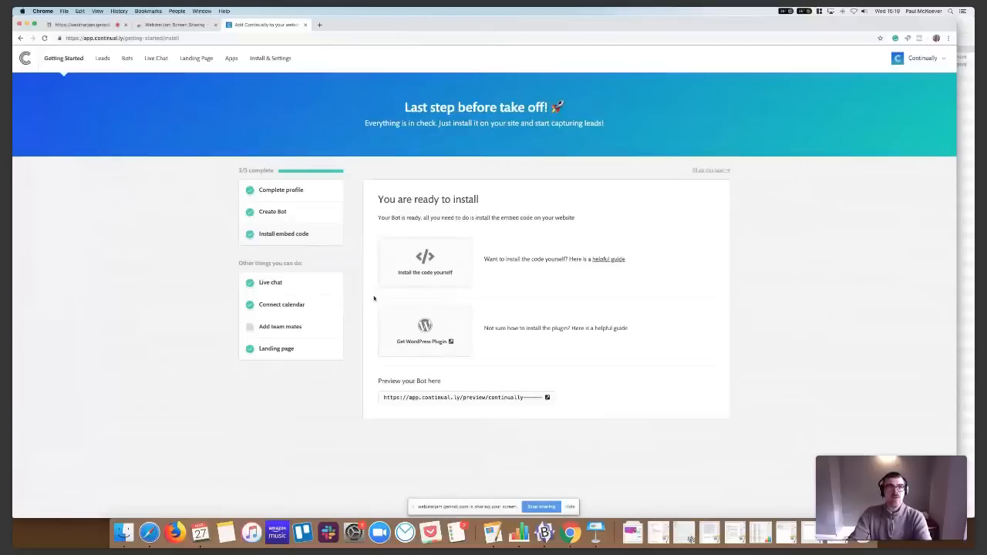
Open the landing page editor and examine its bot selection, design options, and domain and social sharing settings
click(191, 60)
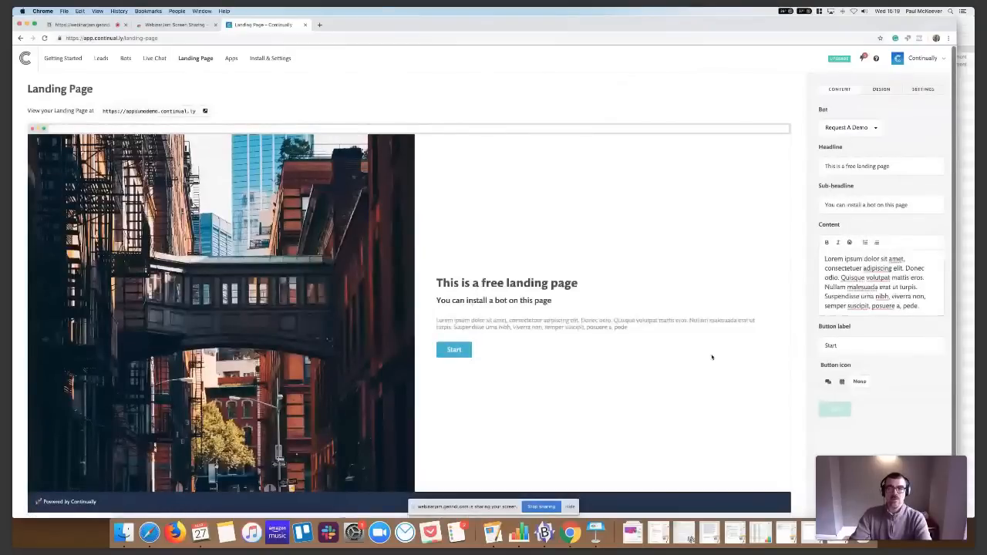
click(865, 128)
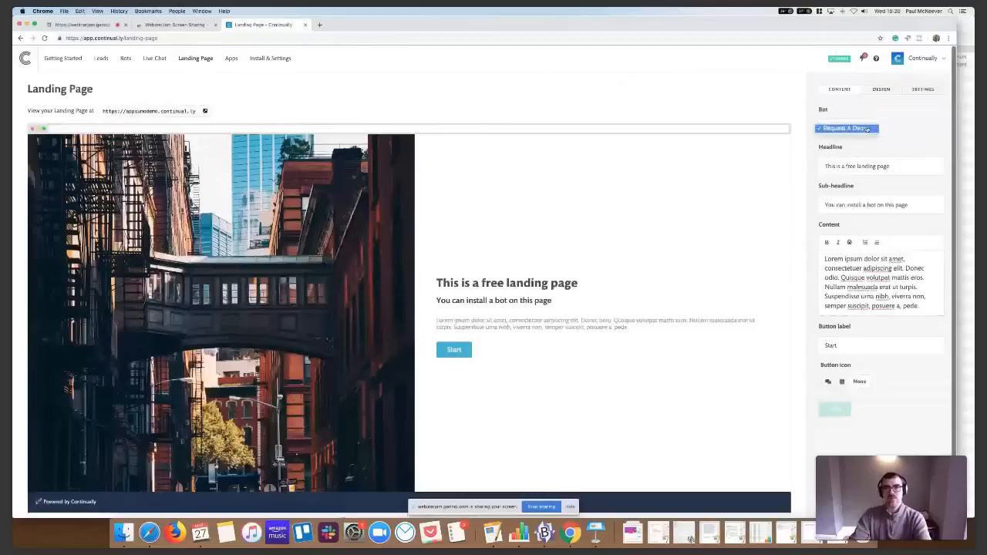
click(865, 129)
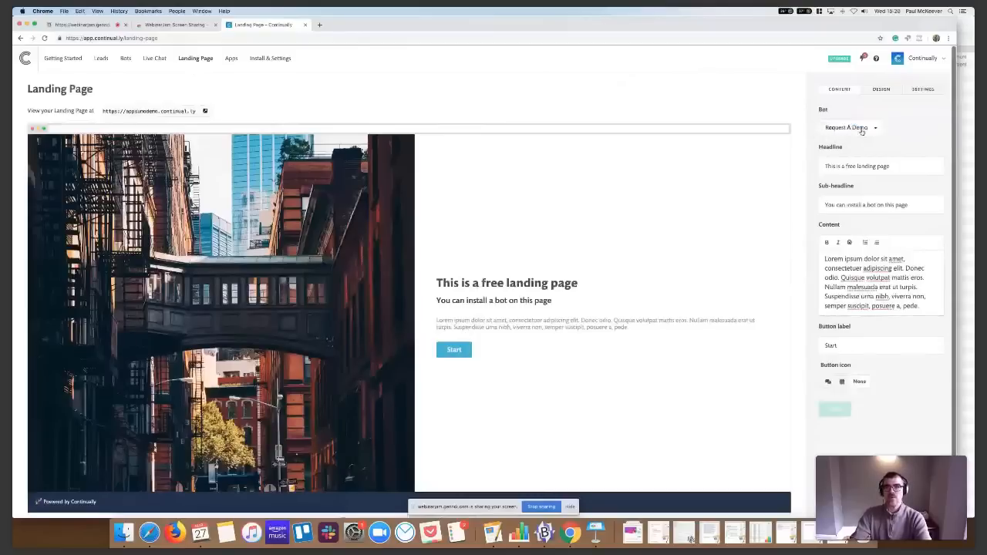
click(881, 89)
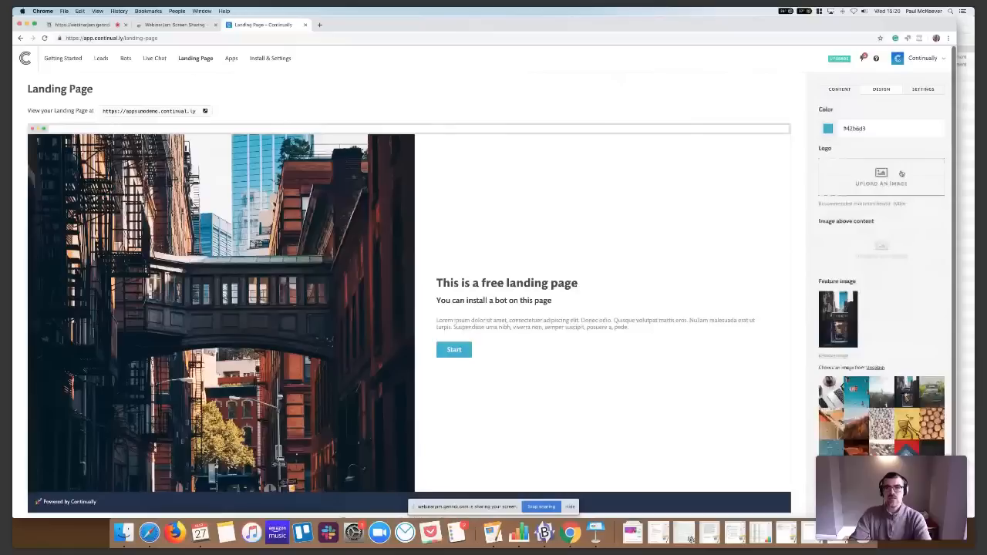
click(921, 90)
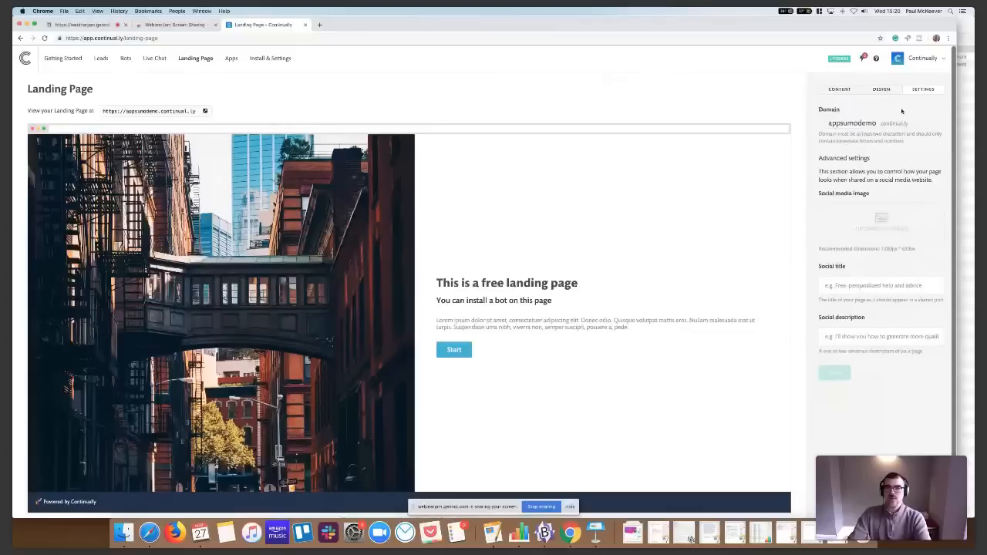
Replace the landing page's content text with "Let's go sumolings!" and save the page
click(848, 89)
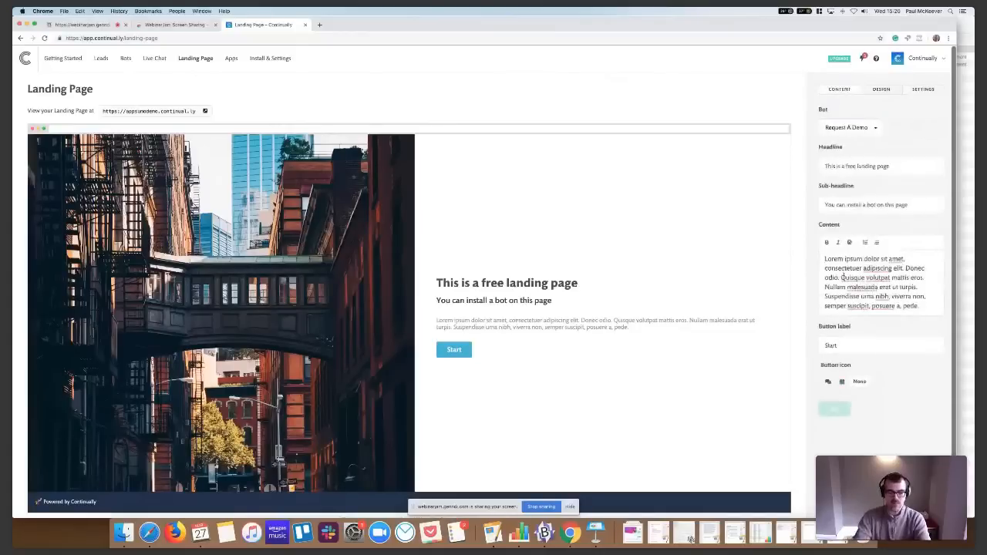
drag(824, 259, 919, 308)
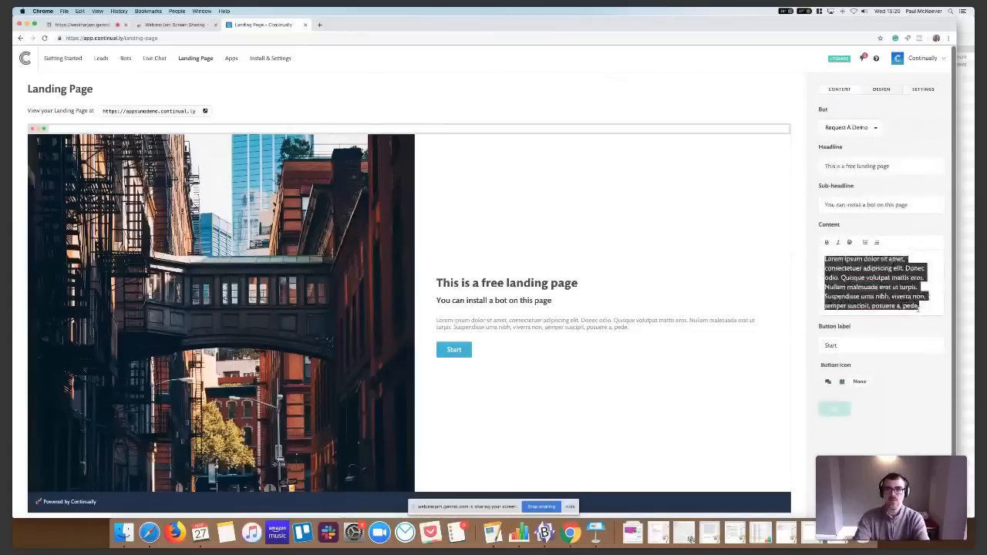
text(Let's go sumolings)
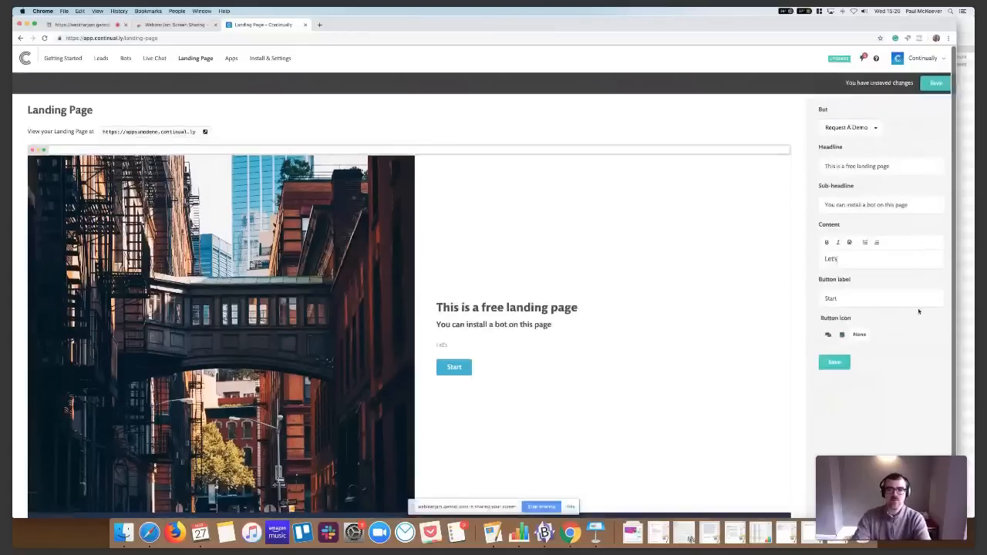
text(!)
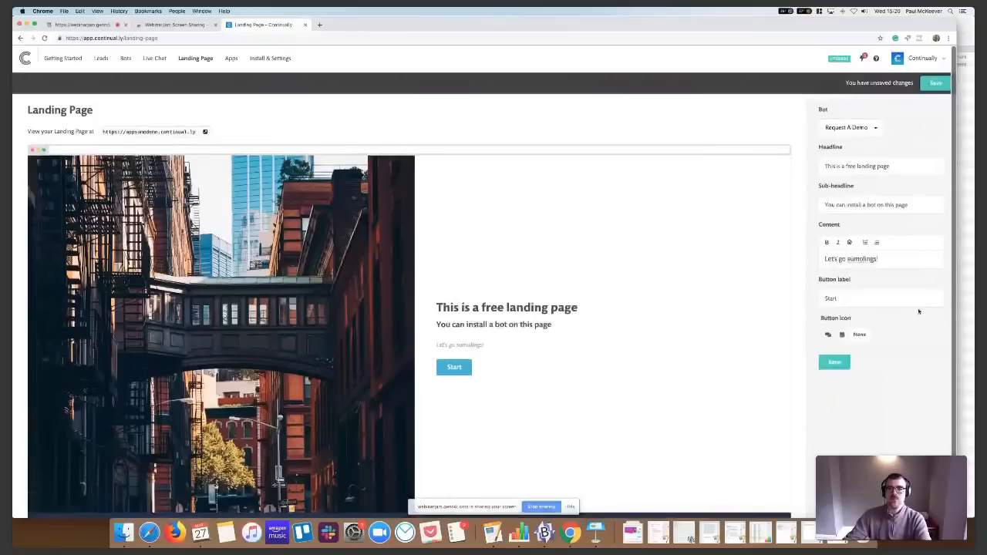
click(834, 363)
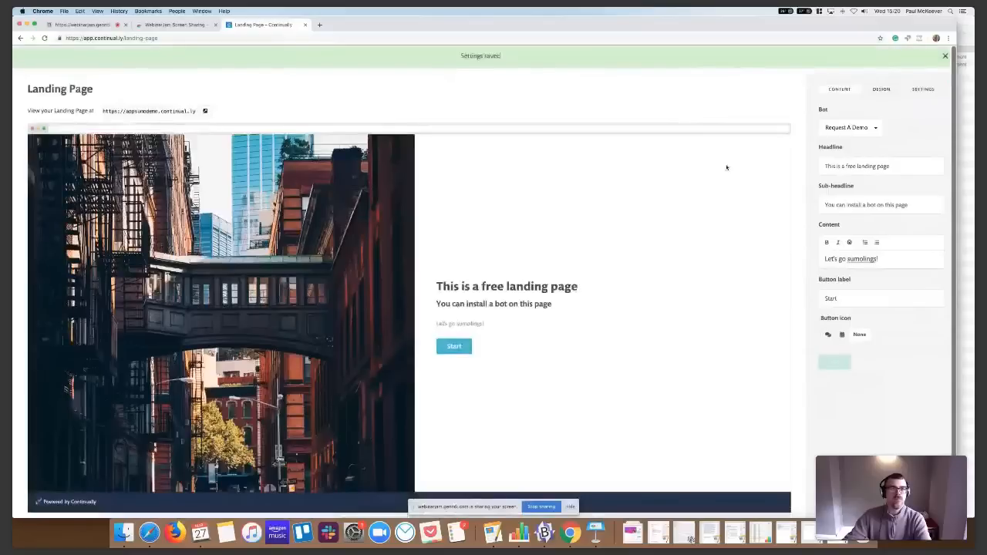
Open the live landing page in a new tab, start its bot and submit the visitor's name
right_click(152, 110)
click(170, 114)
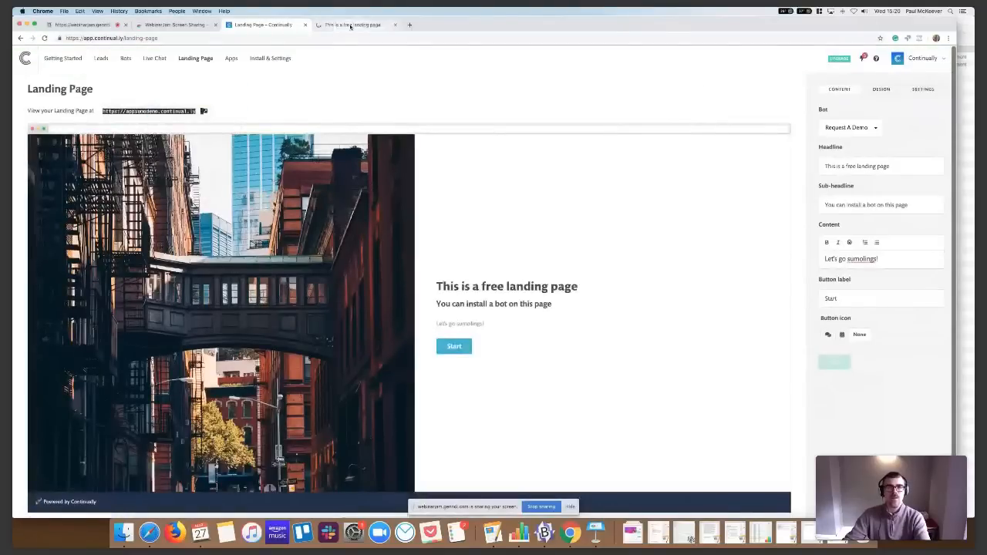
click(351, 25)
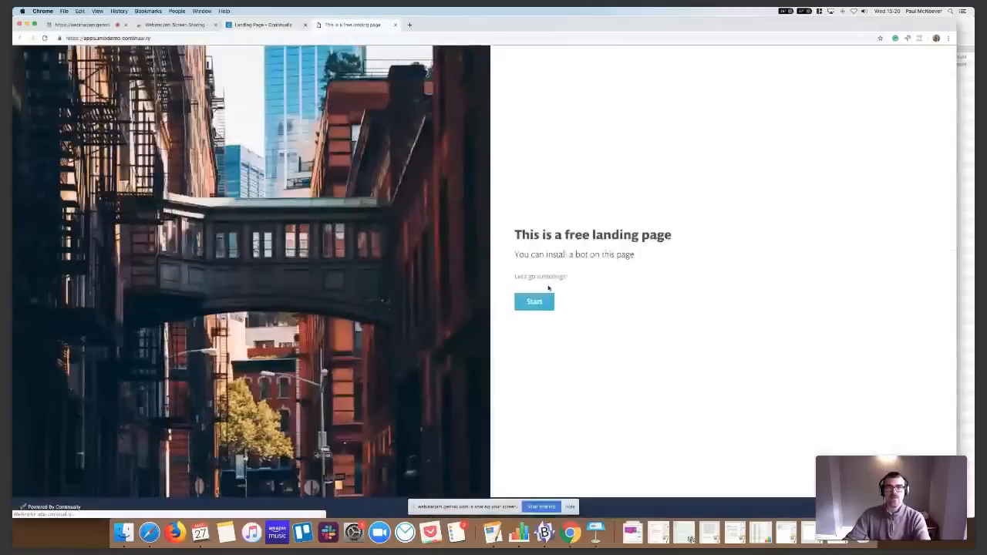
click(534, 304)
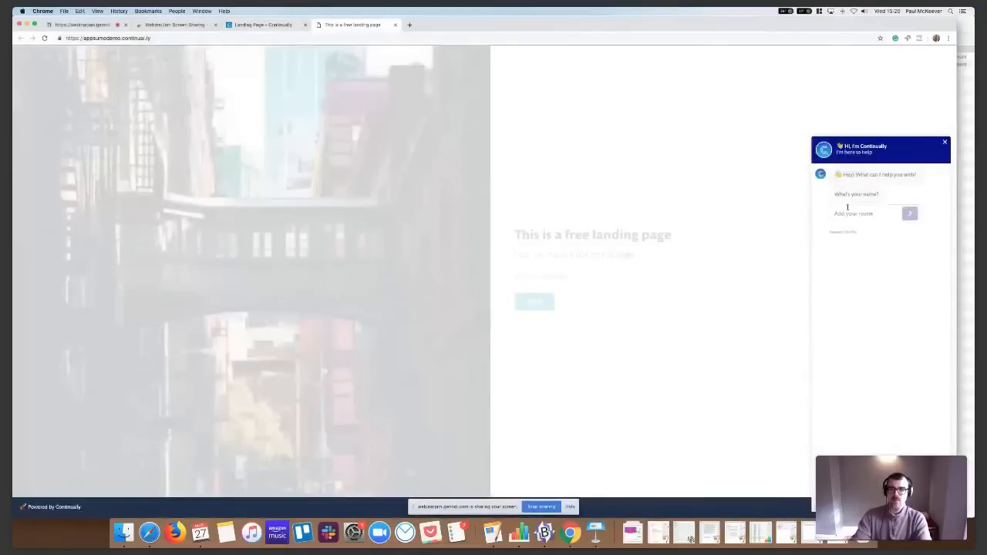
click(845, 214)
text(Pa)
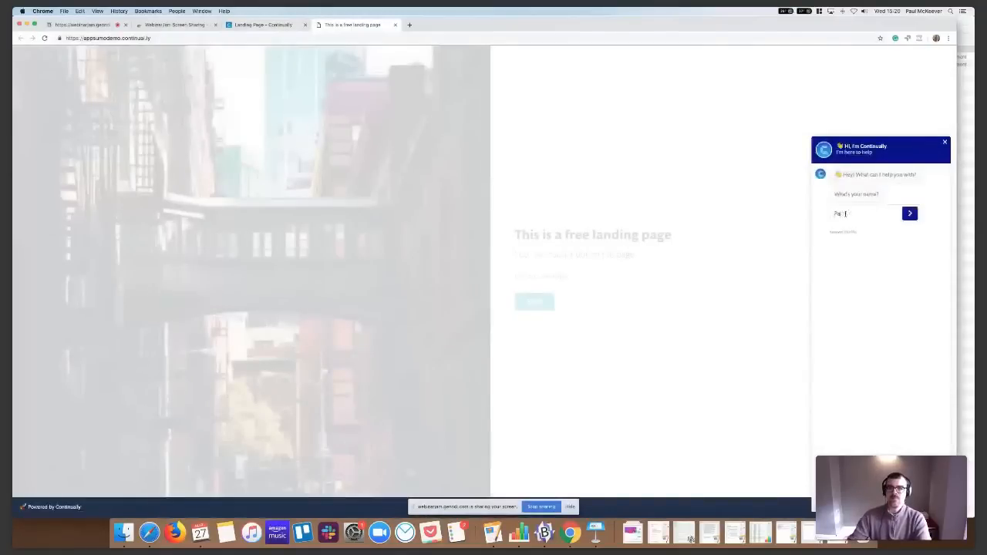
key(Return)
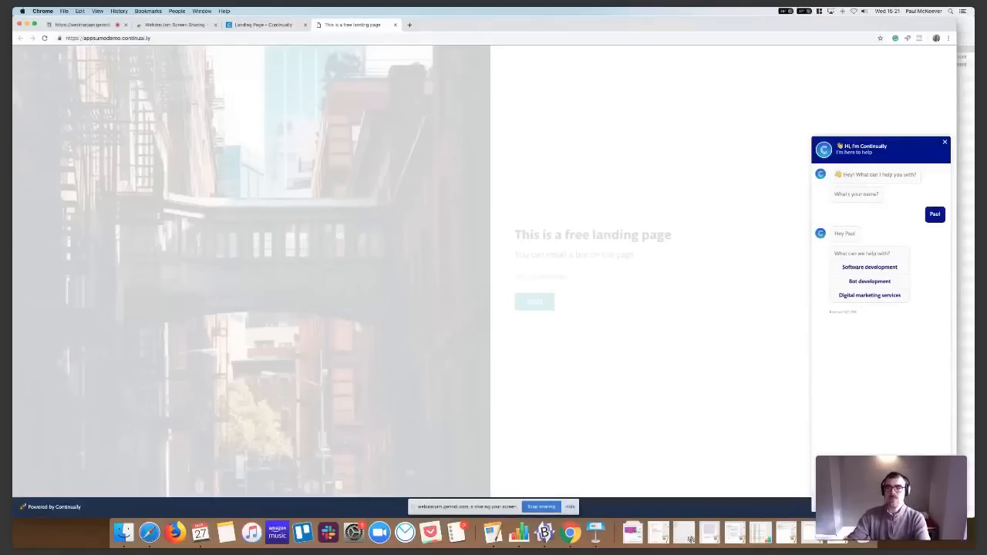
Send the bot the message "I have a question about something else" and submit the visitor's email address for follow-up
key(Return)
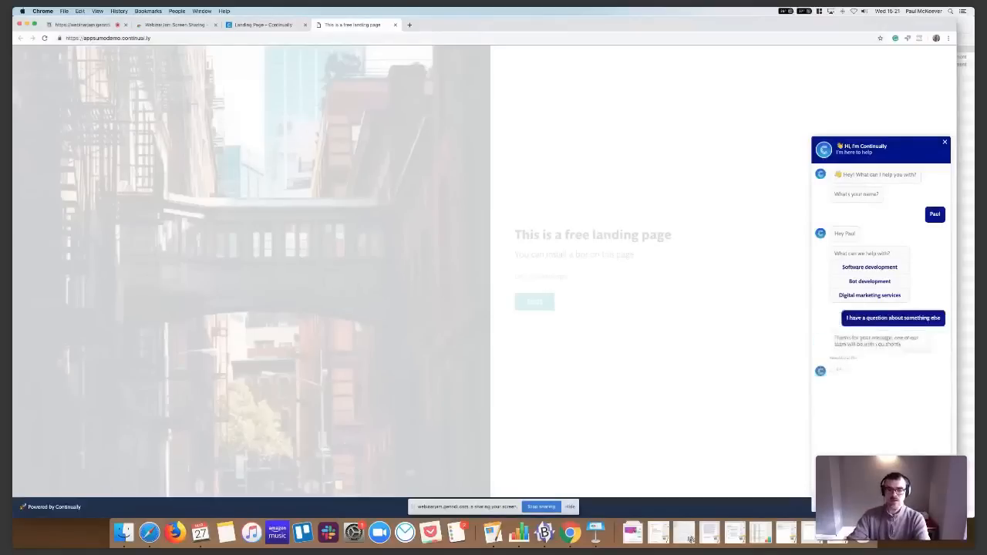
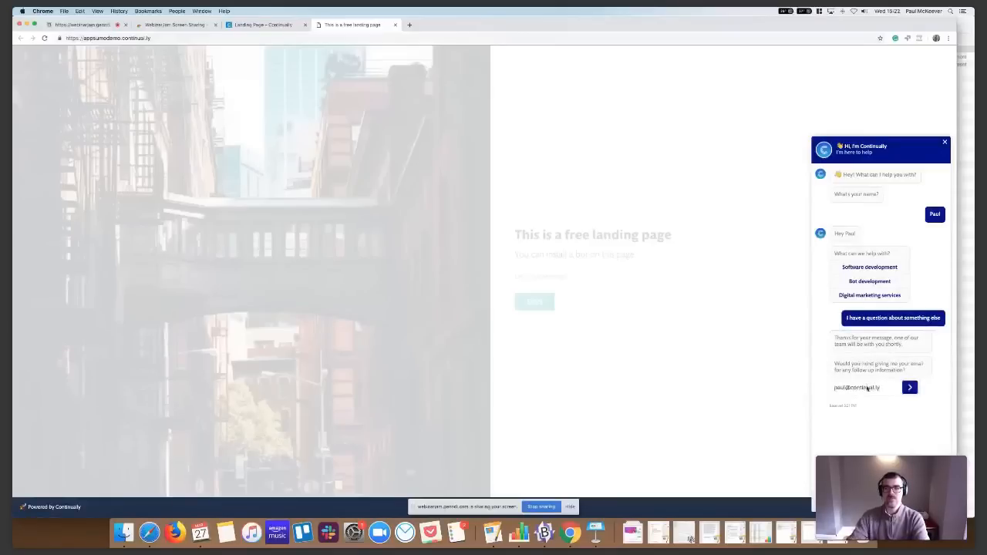
key(Return)
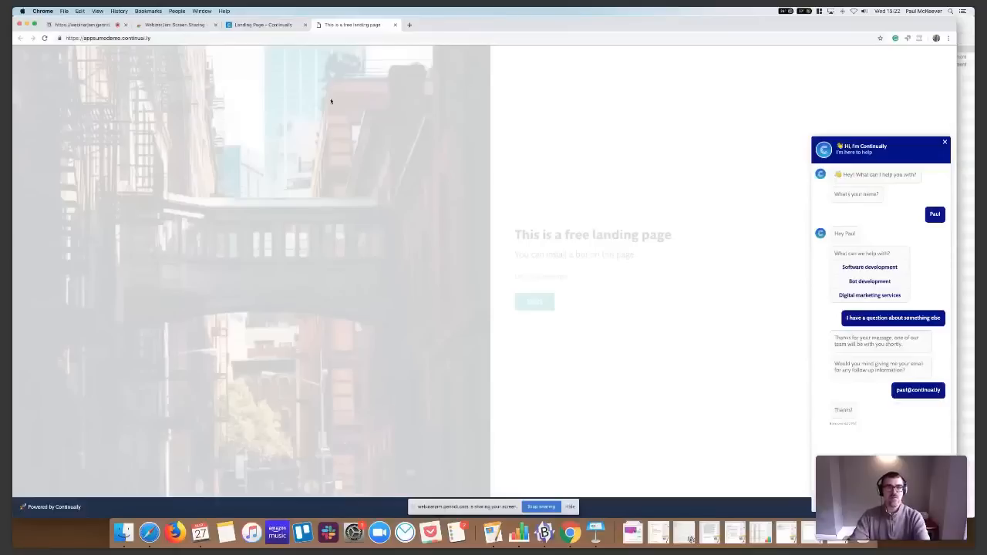
Check the visitor notification in Slack's #livechat channel, and answer the agent with "Hey" in the landing page chat
key(super+Tab)
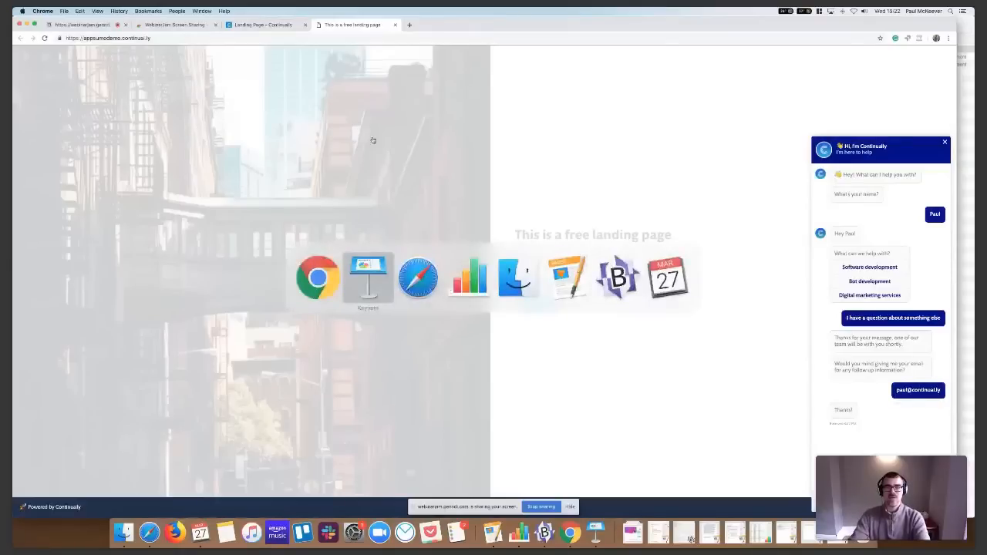
key(super+Tab)
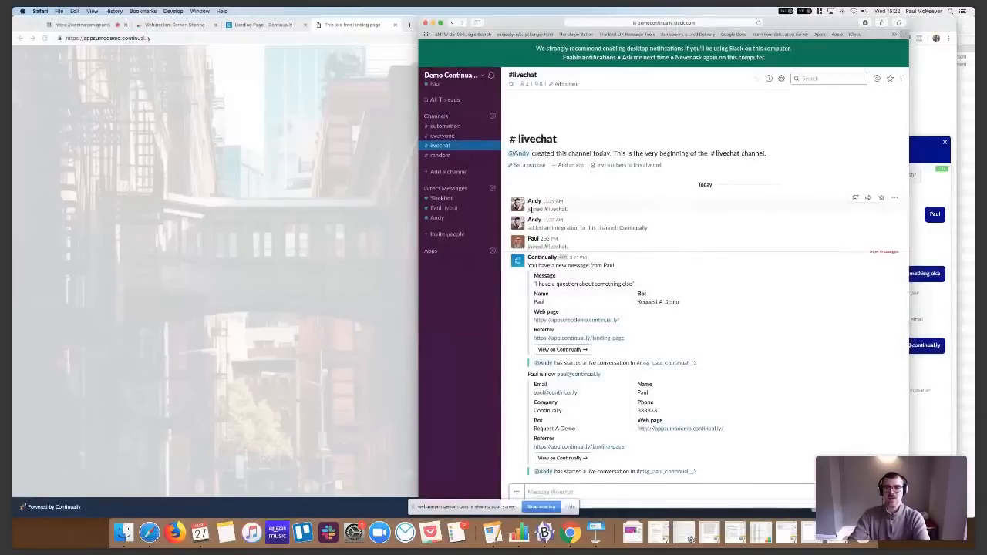
click(922, 370)
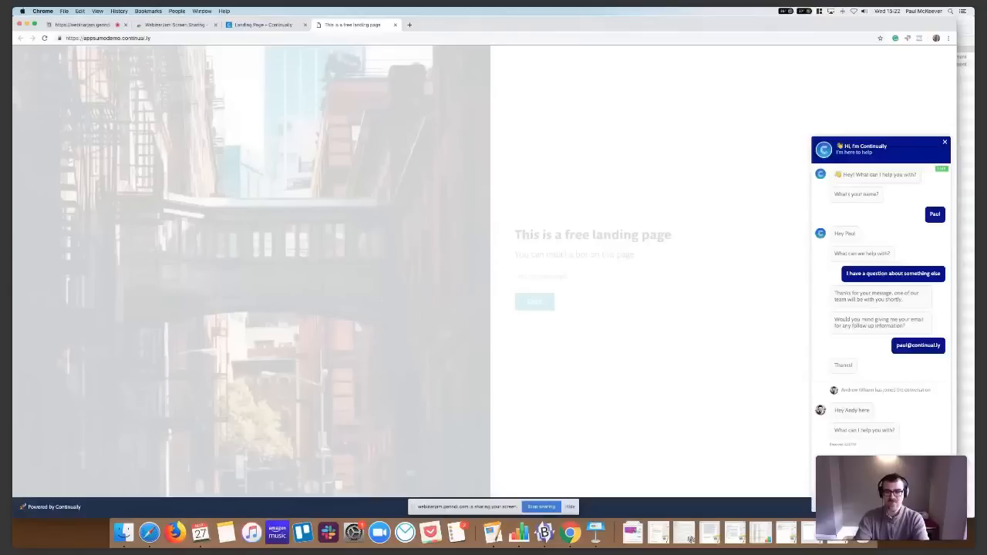
text(Hey)
key(Return)
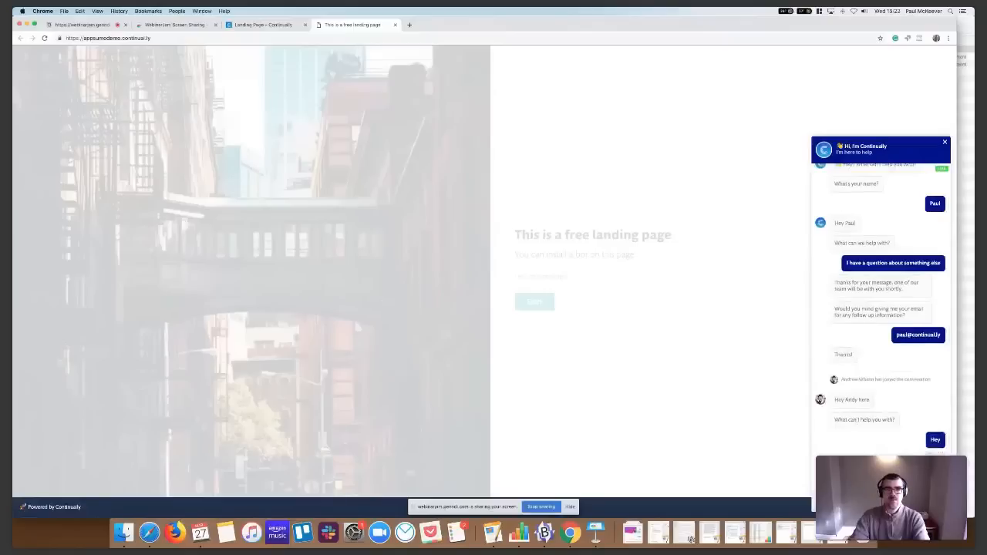
View the visitor's live conversation channel in Slack, and return to the landing page chat in Chrome
key(super+Tab)
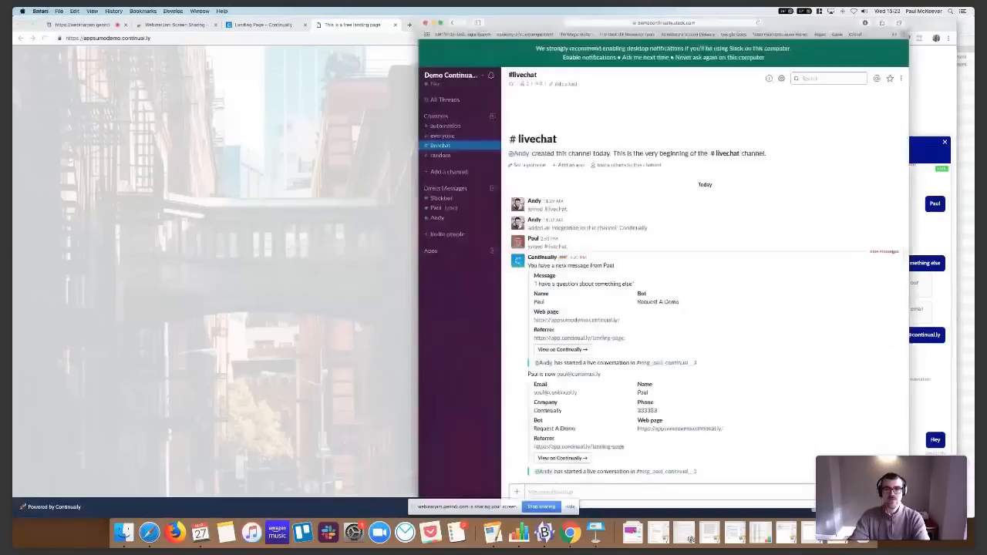
click(682, 471)
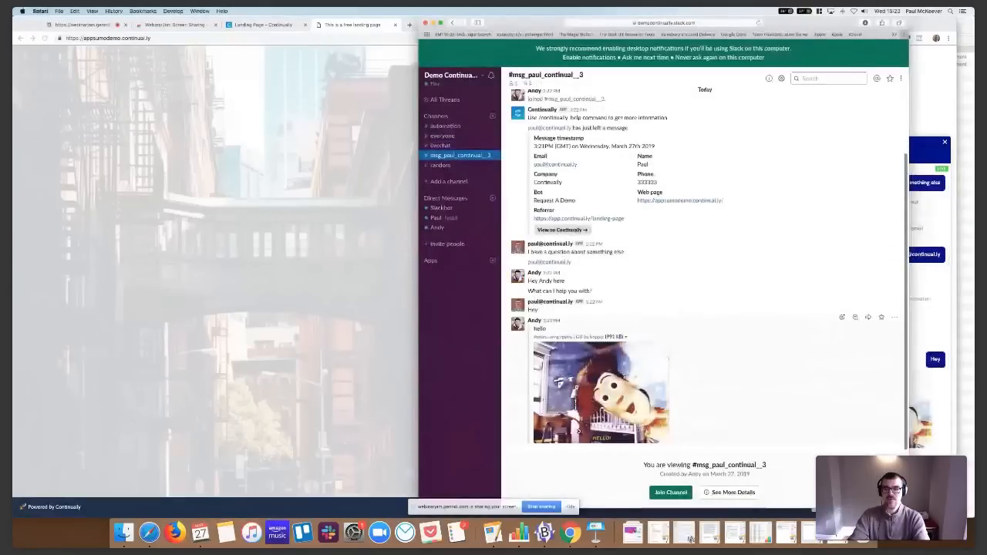
click(412, 496)
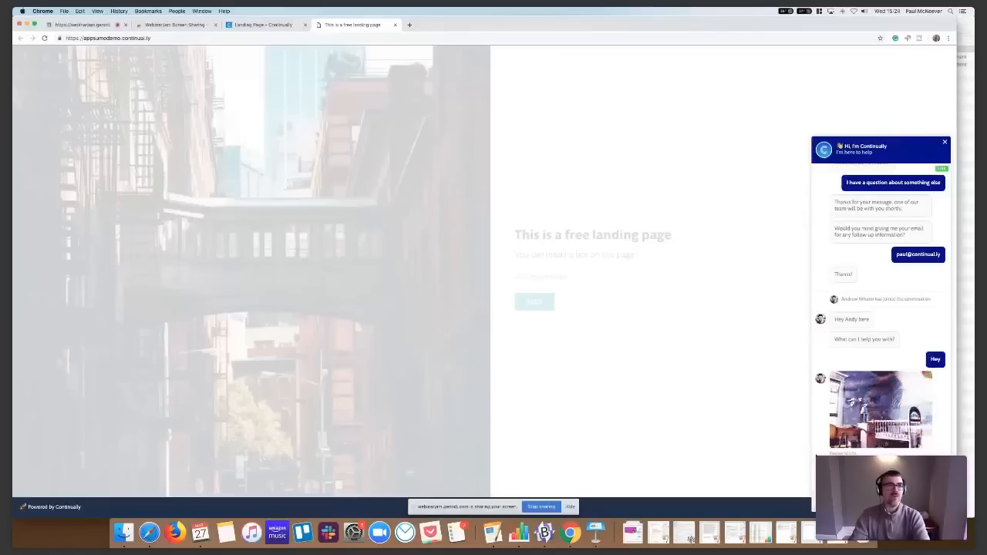
key(super+Tab)
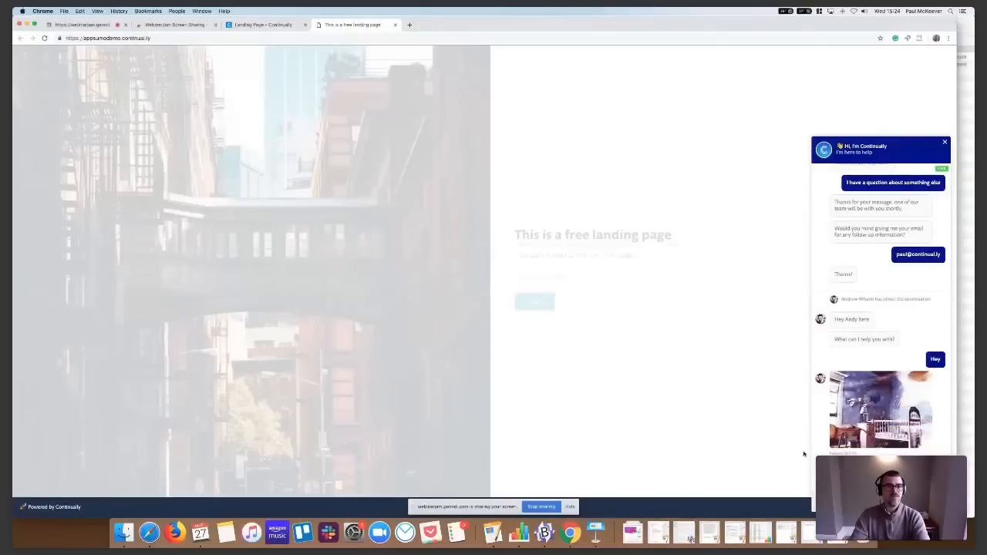
Go back to Continually, revisit the installation options and examine the integrations available on the Apps page
key(super+1)
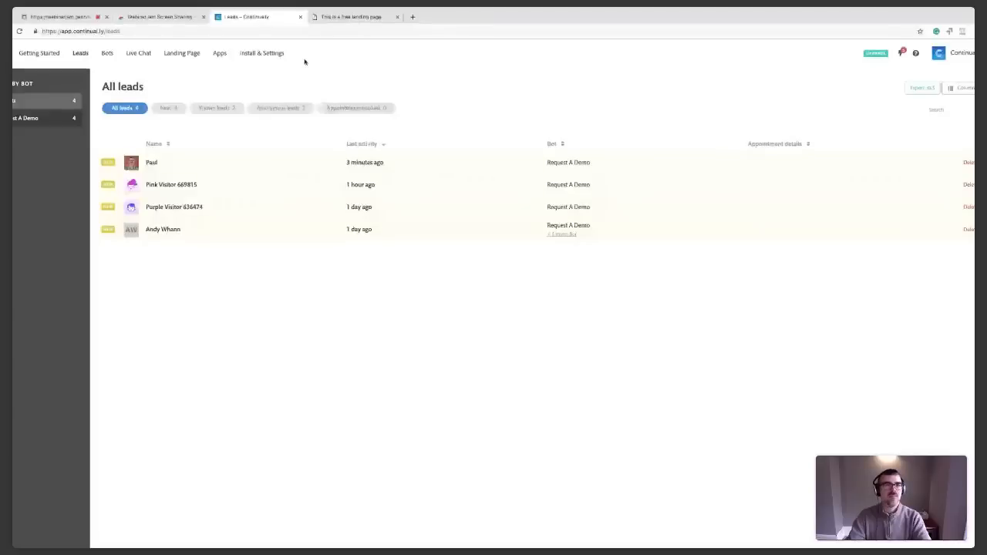
click(41, 54)
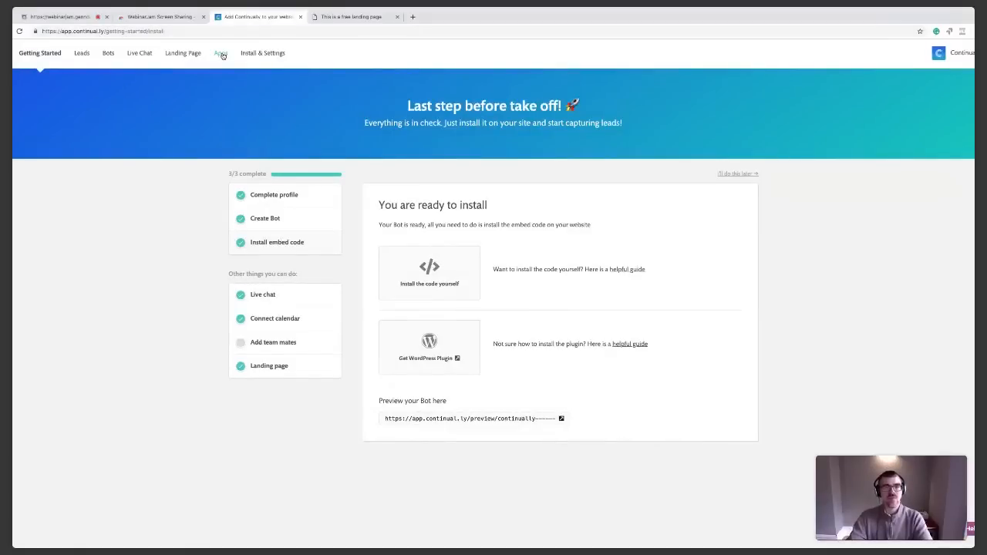
click(221, 54)
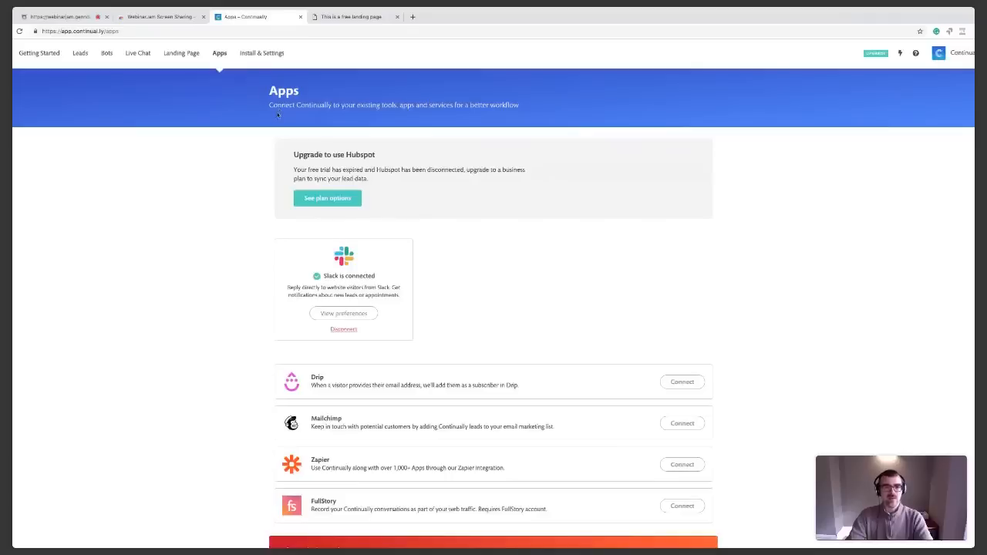
scroll(278, 115, down, 1)
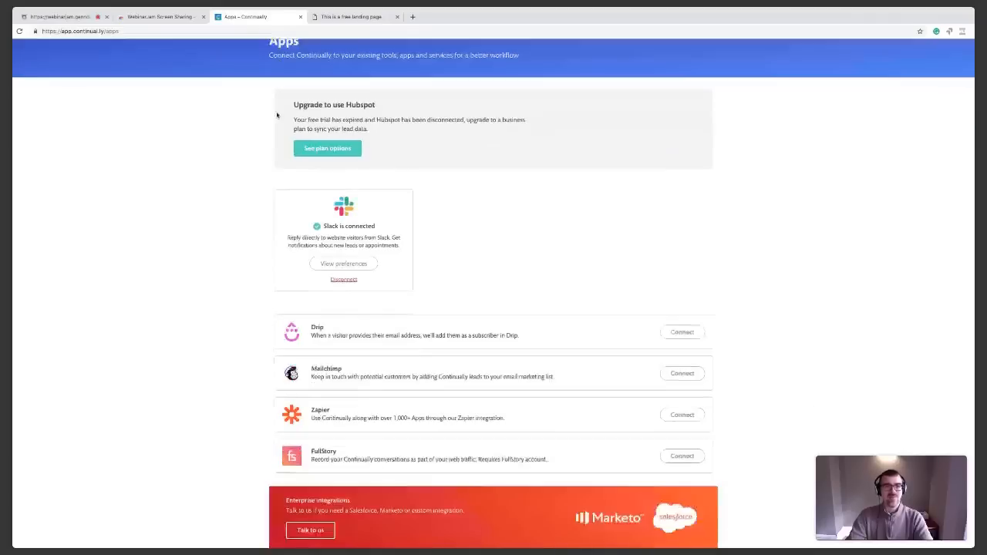
Disconnect Slack from Continually on the Apps page and confirm the disconnection
scroll(278, 115, down, 1)
click(345, 259)
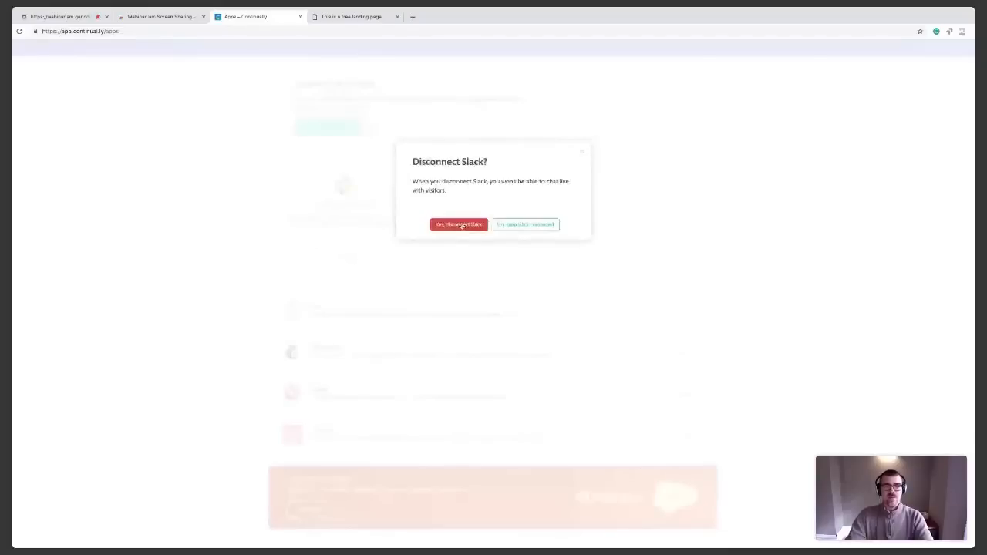
click(461, 224)
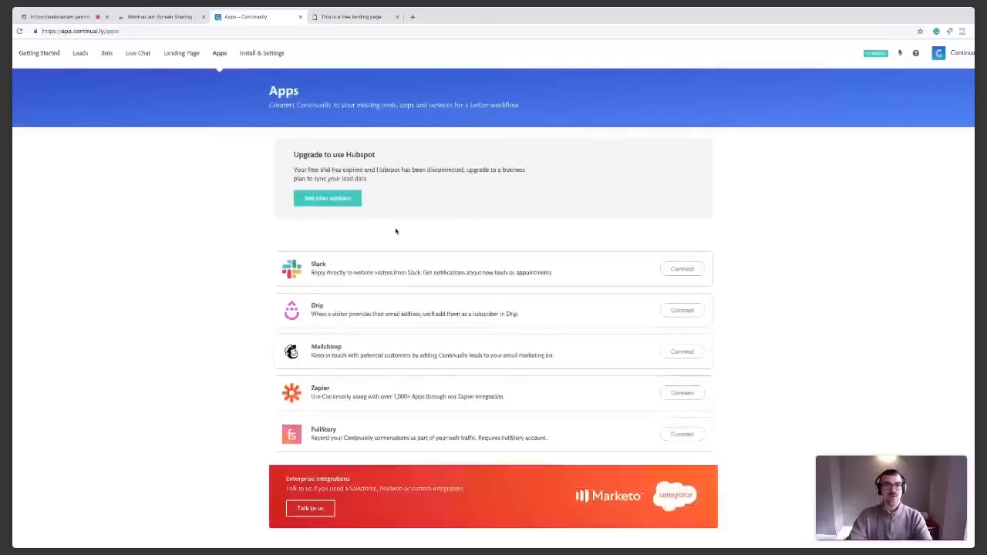
Start connecting Slack from the Live Chat page and continue with the workspace URL "democontinually"
click(138, 53)
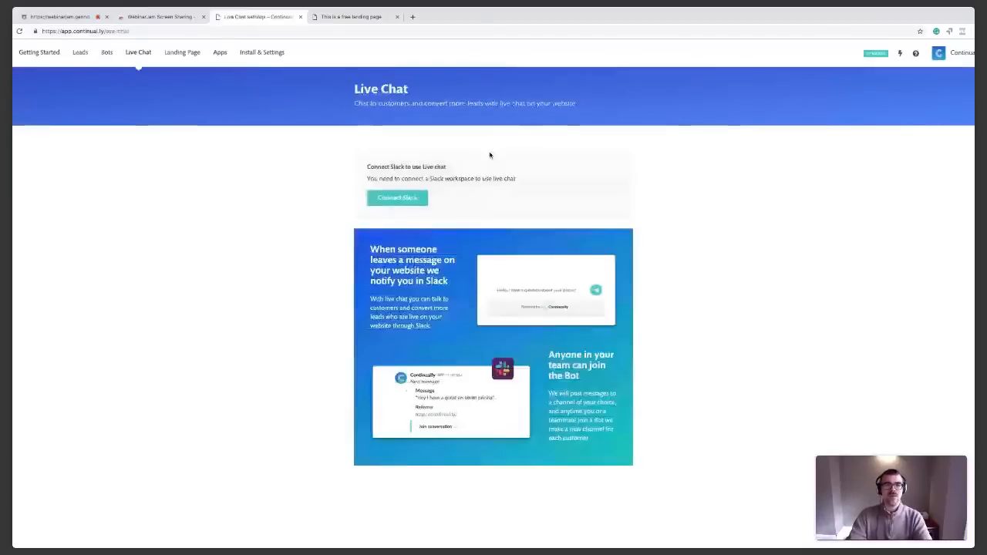
click(416, 199)
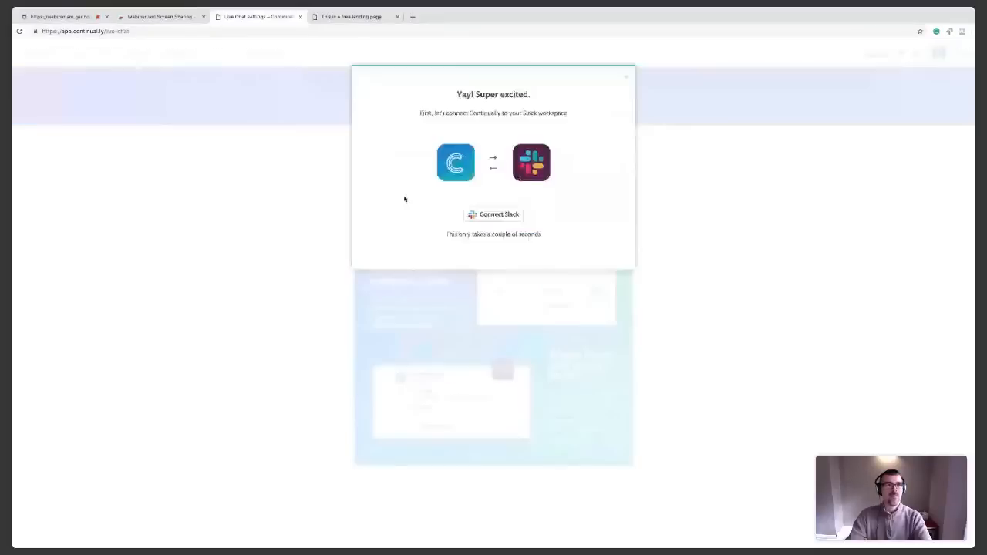
click(504, 218)
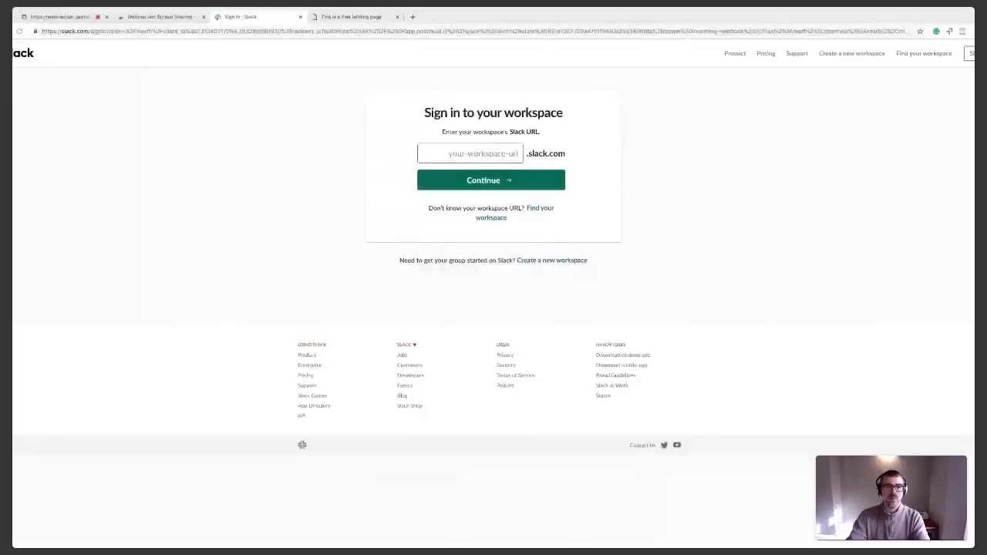
text(democontinually)
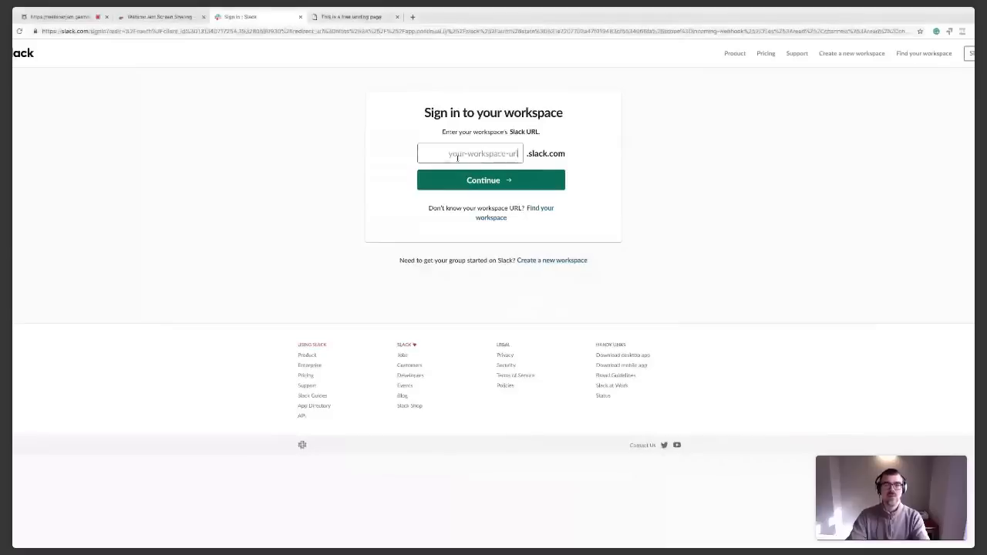
click(476, 177)
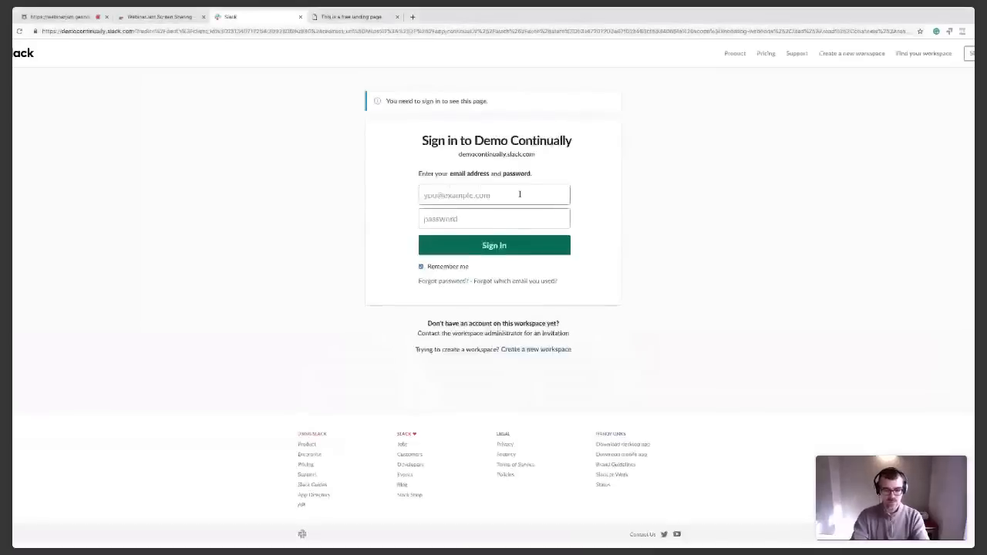
Try to sign in to the Demo Continually workspace with the demo account's email address and password
click(520, 193)
click(467, 225)
text(••••••••)
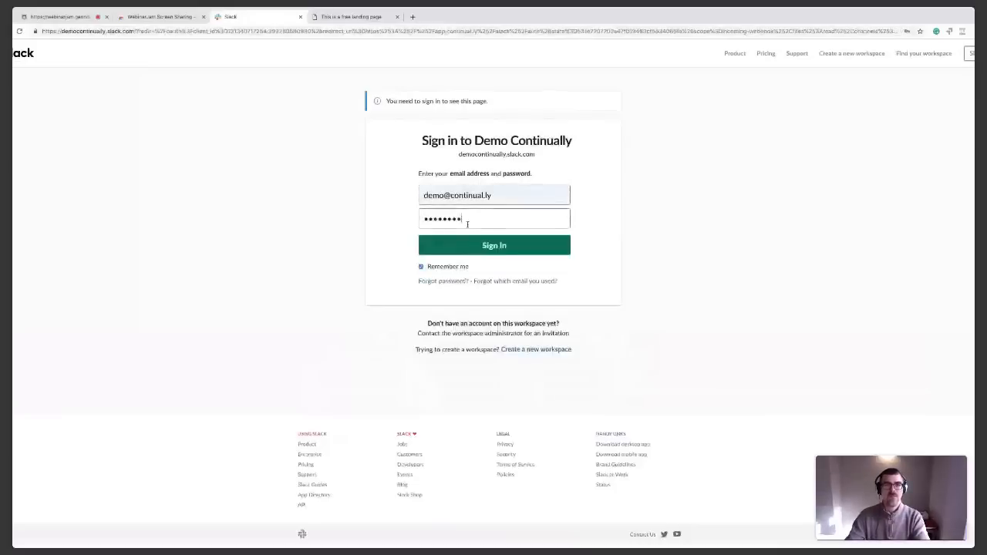
click(480, 250)
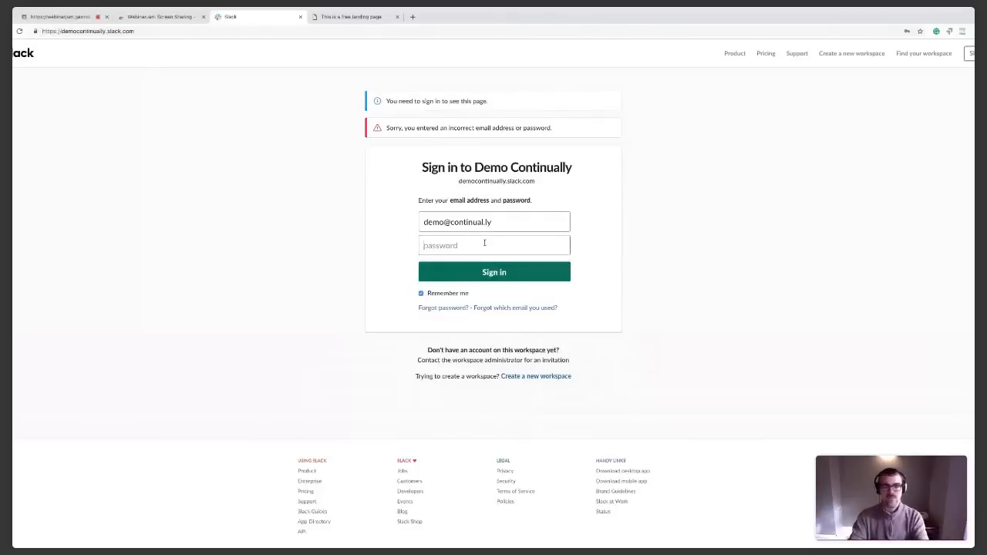
Replace the sign-in email with the other account's address, paste its password and sign in to the Demo Continually workspace
triple_click(450, 221)
key(BackSpace)
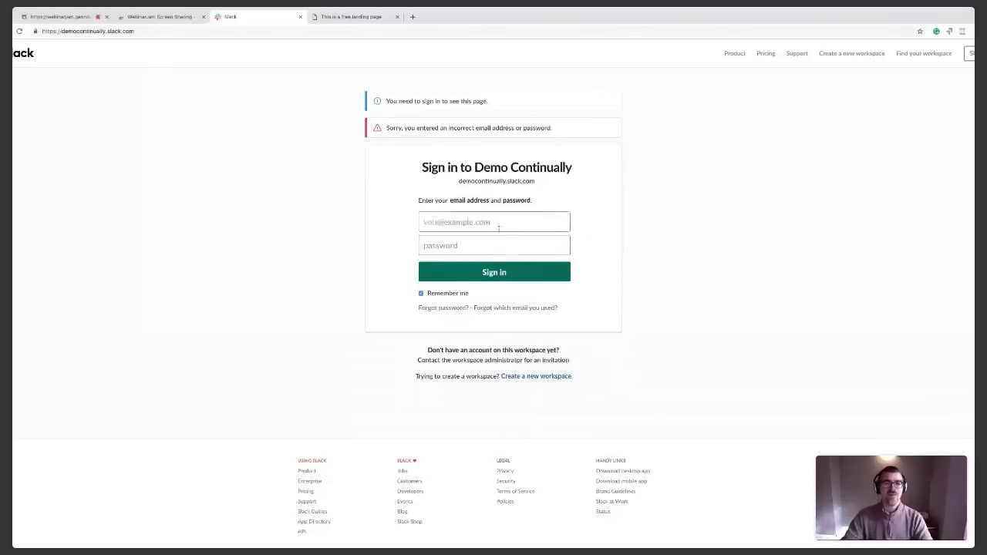
key(Down)
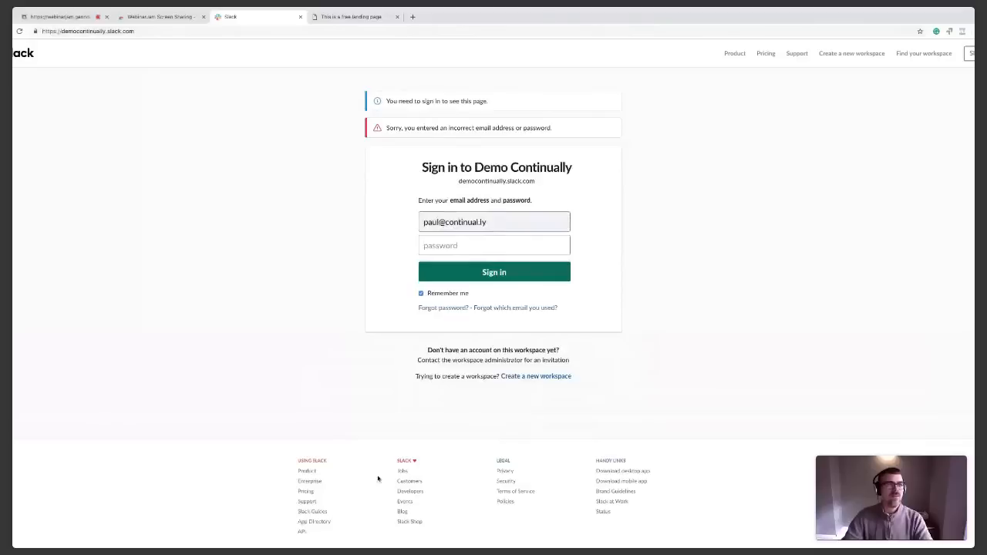
click(378, 549)
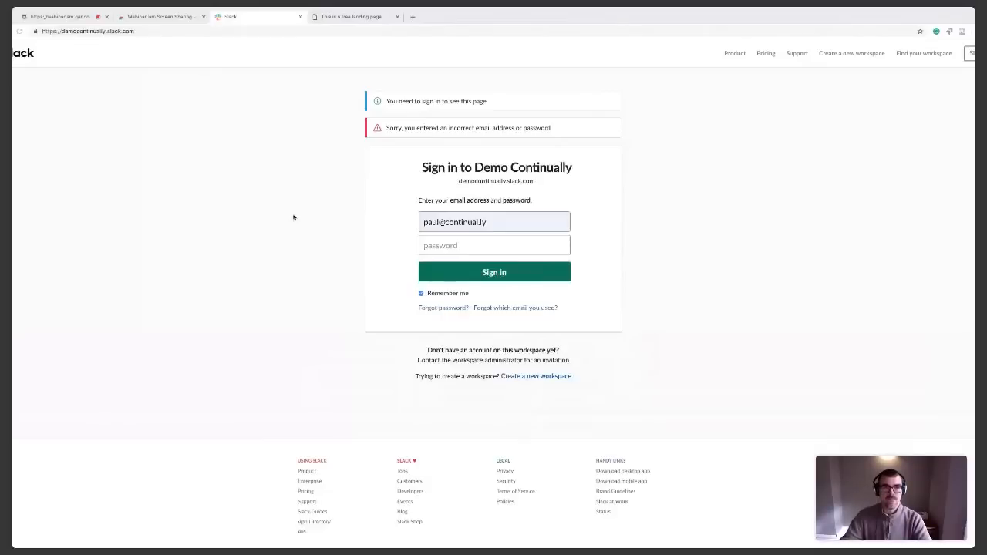
key(ctrl+v)
click(453, 262)
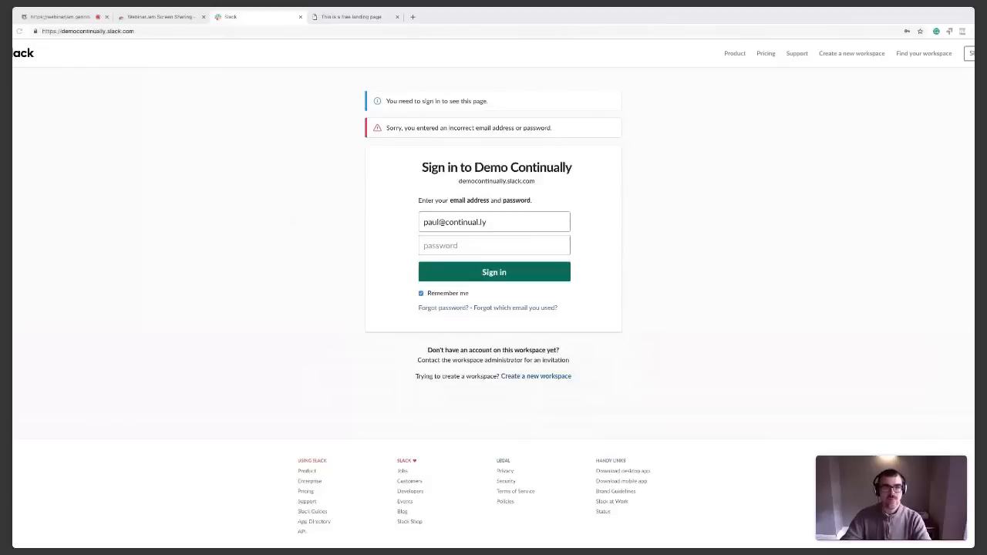
click(473, 241)
key(ctrl+v)
click(479, 271)
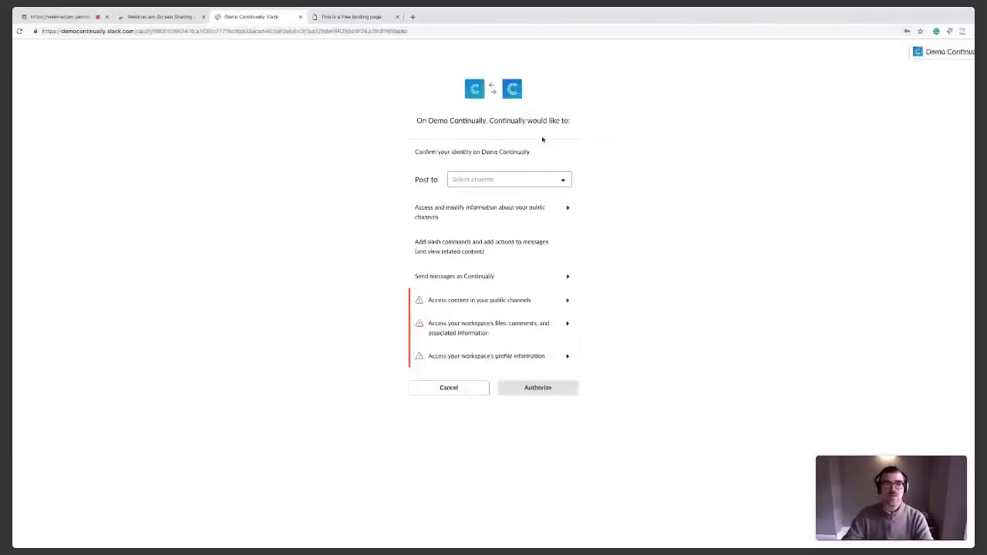
Set Continually to post to the #livechat channel and authorize its access to the Slack workspace
click(504, 182)
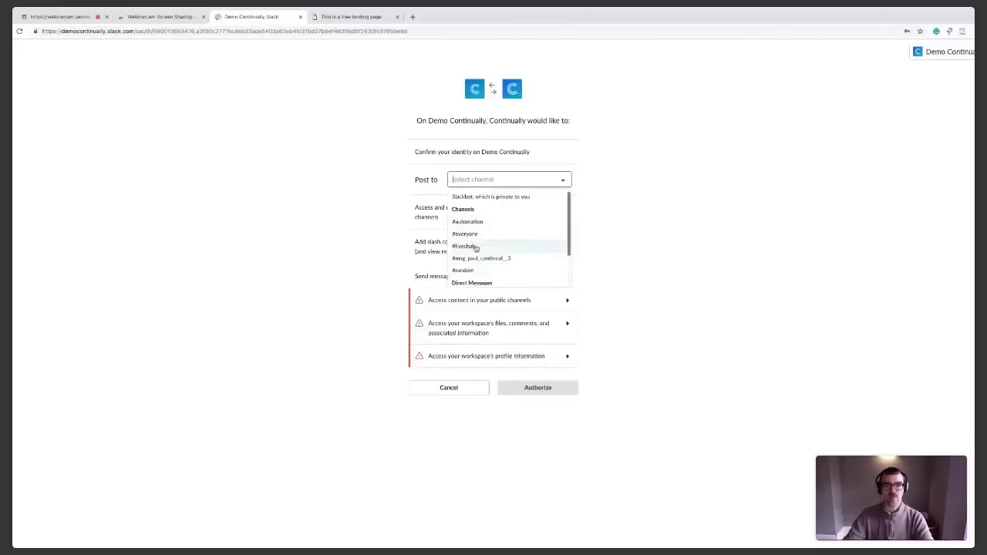
click(473, 247)
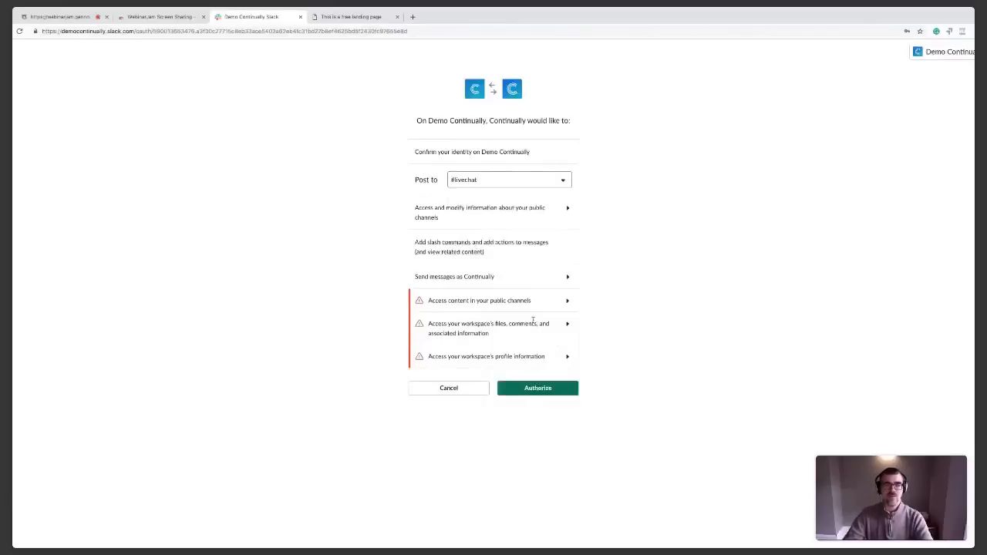
click(524, 389)
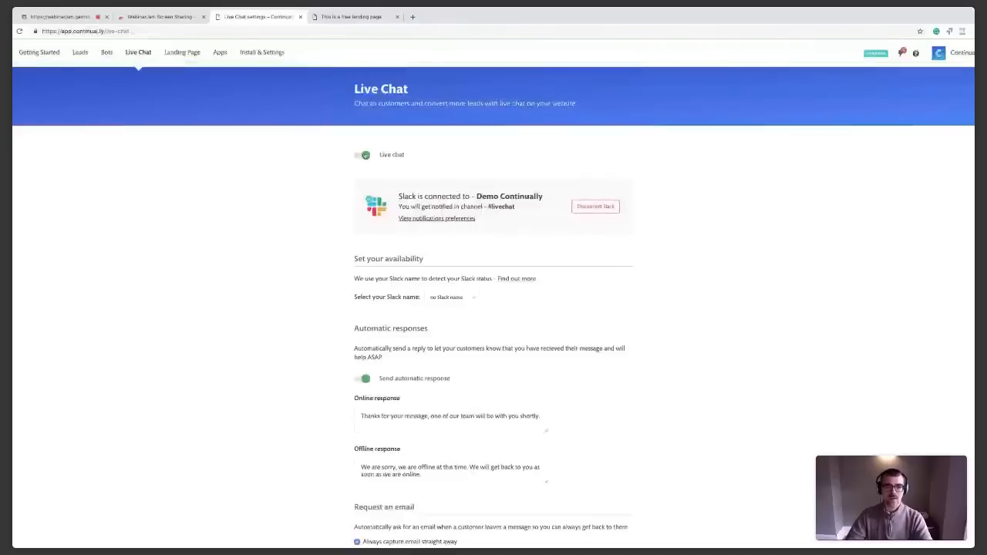
Review the Live Chat settings for the Slack connection, availability, automatic responses and email request
scroll(391, 465, down, 1)
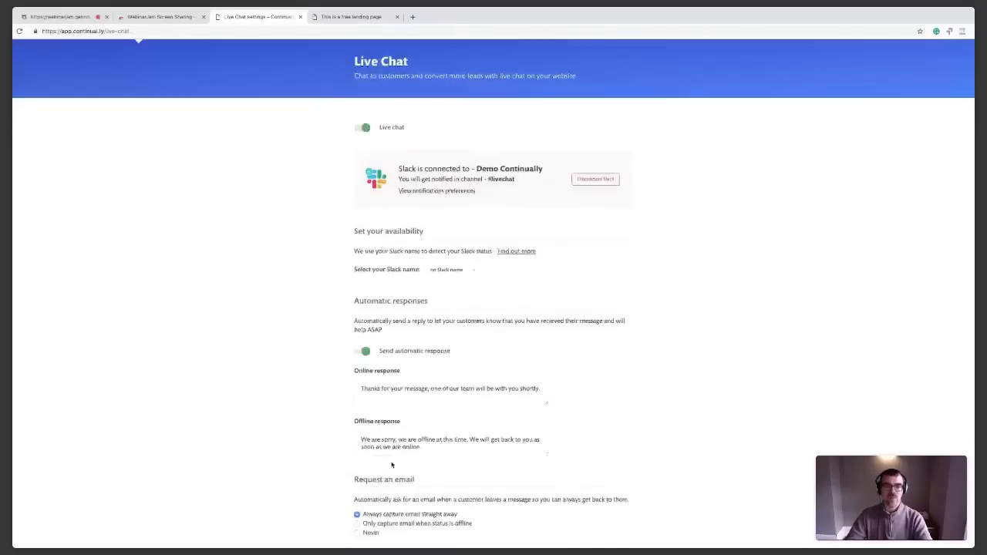
scroll(391, 464, down, 2)
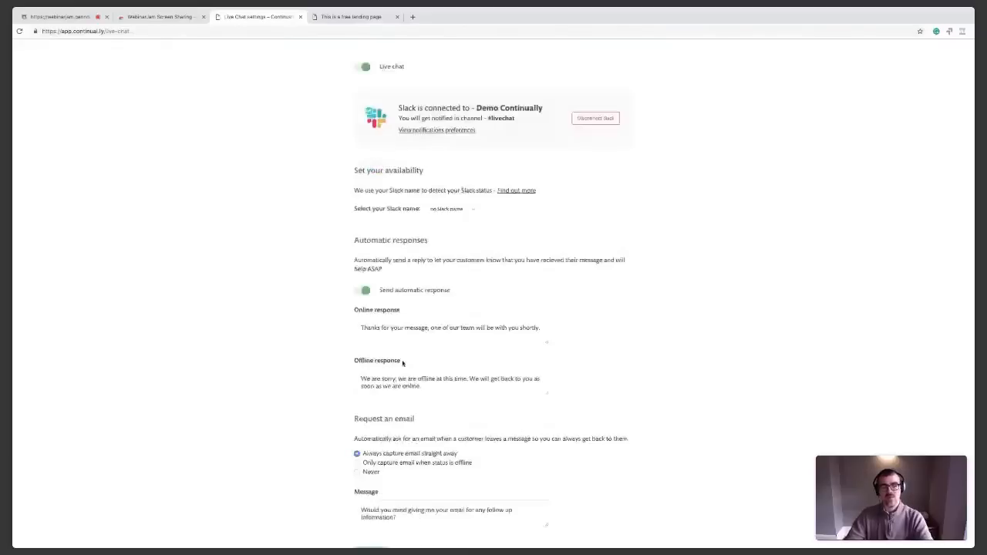
scroll(370, 340, down, 1)
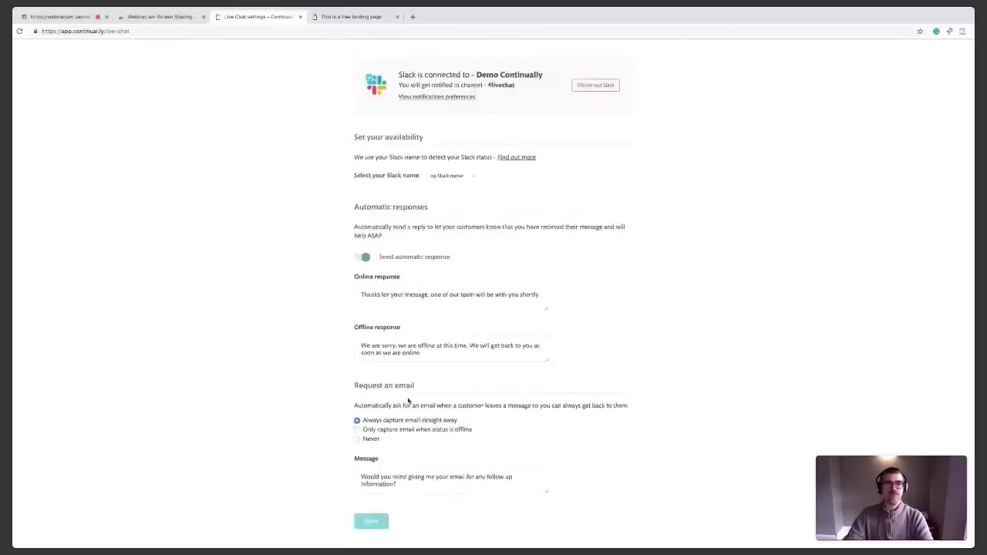
scroll(482, 353, up, 3)
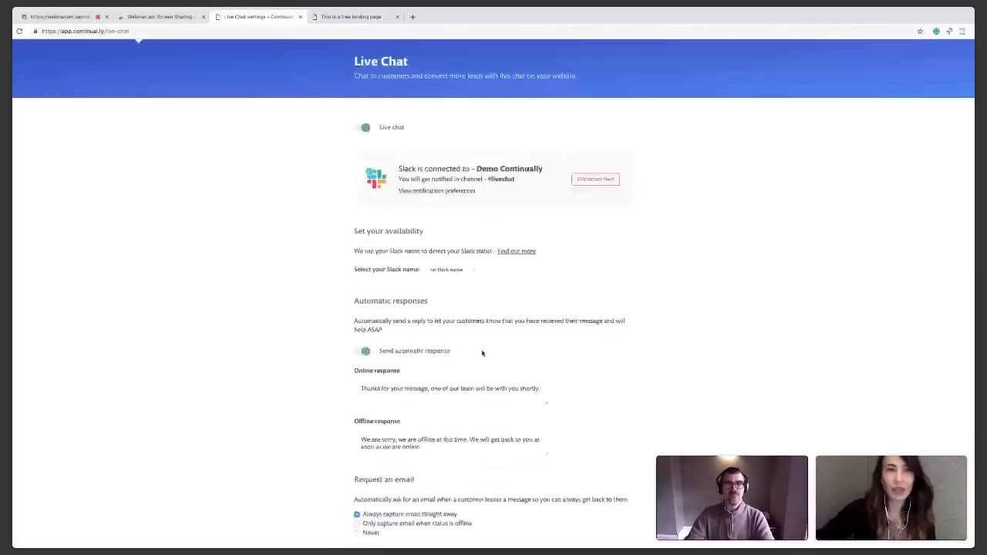
scroll(481, 352, up, 1)
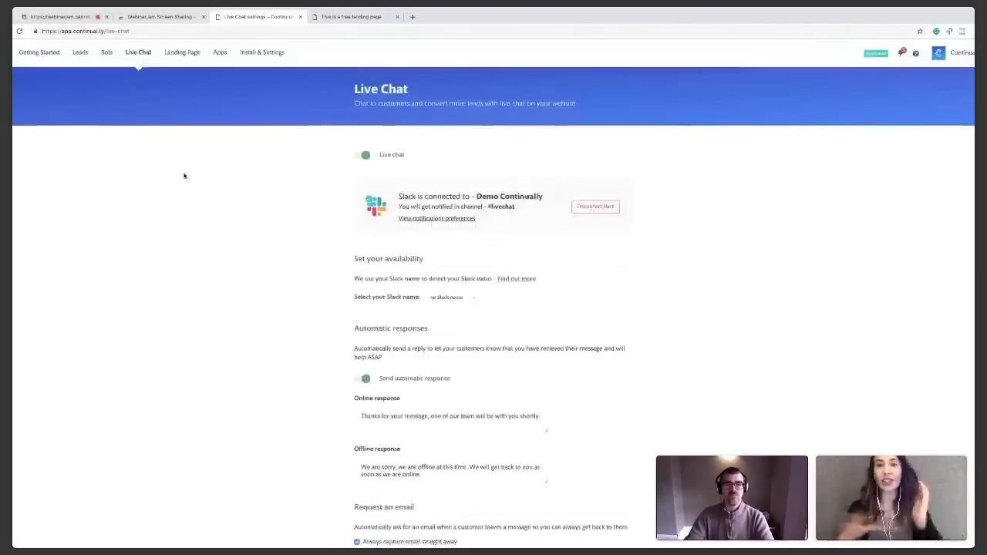